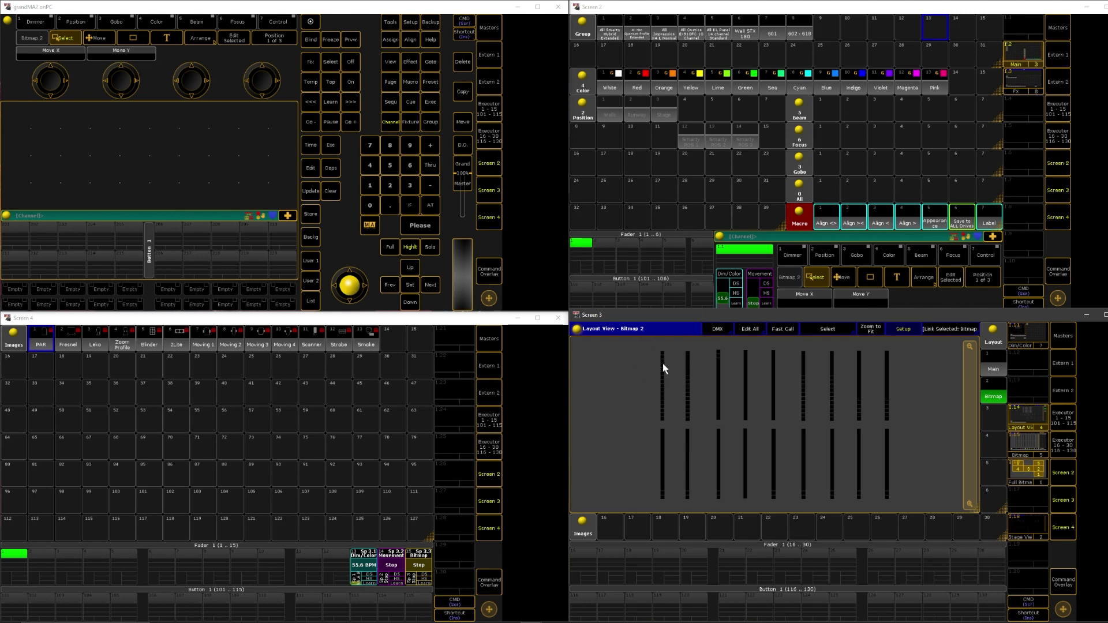
Enable layout Setup and draw a rectangle around all the fixture bars in Bitmap 2.
{"action": "left_click_drag", "start_coordinate": [648, 345], "coordinate": [912, 508]}
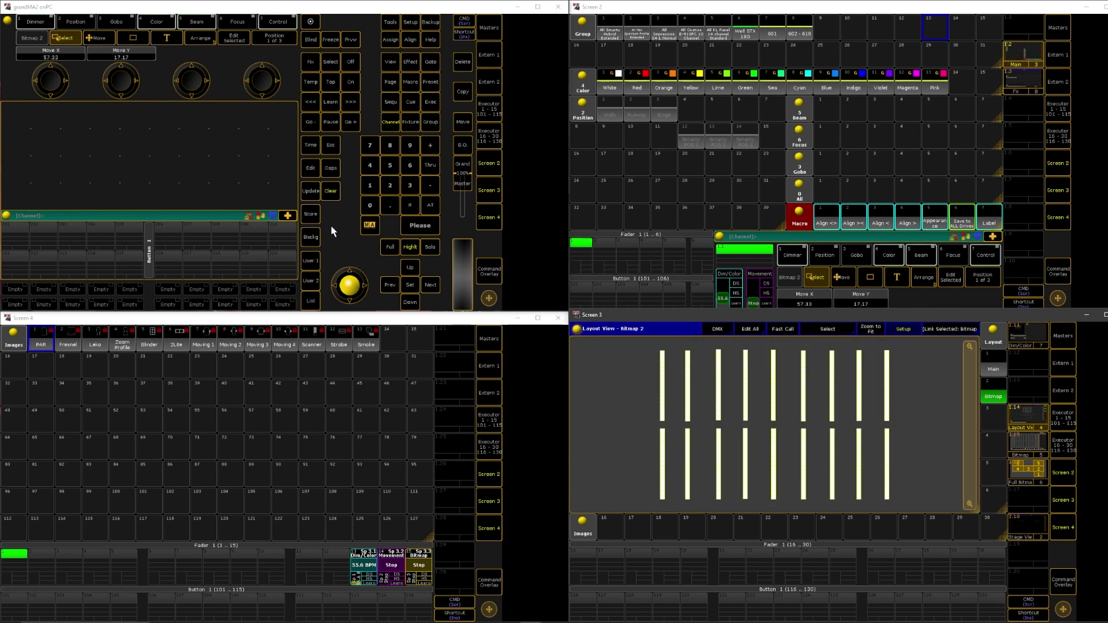
{"action": "left_click", "coordinate": [331, 191]}
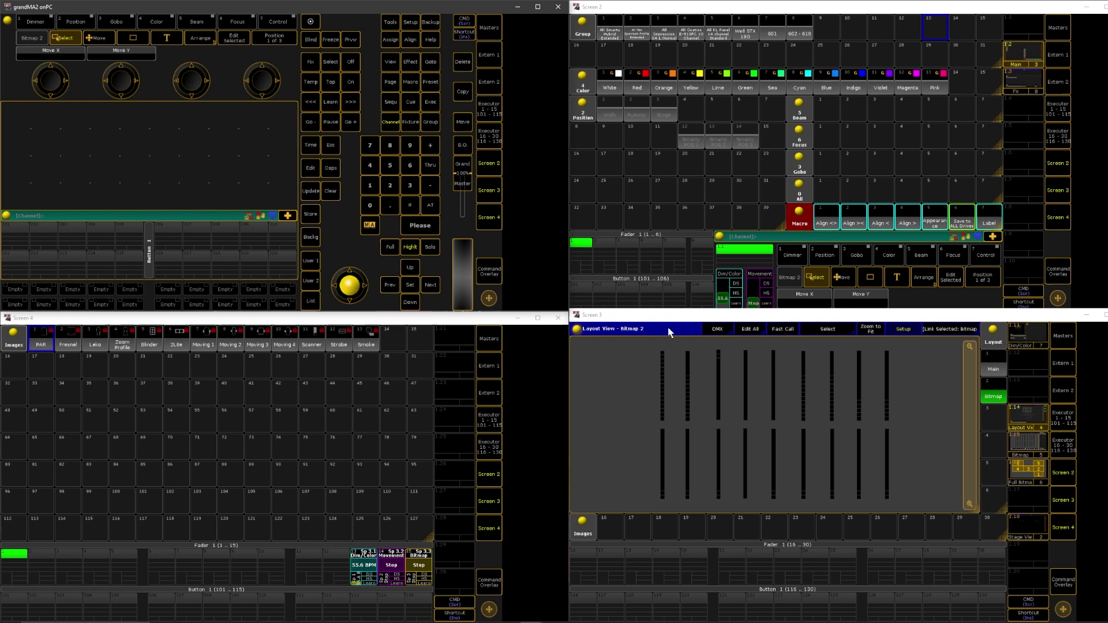
{"action": "left_click", "coordinate": [905, 333]}
{"action": "left_click", "coordinate": [905, 333]}
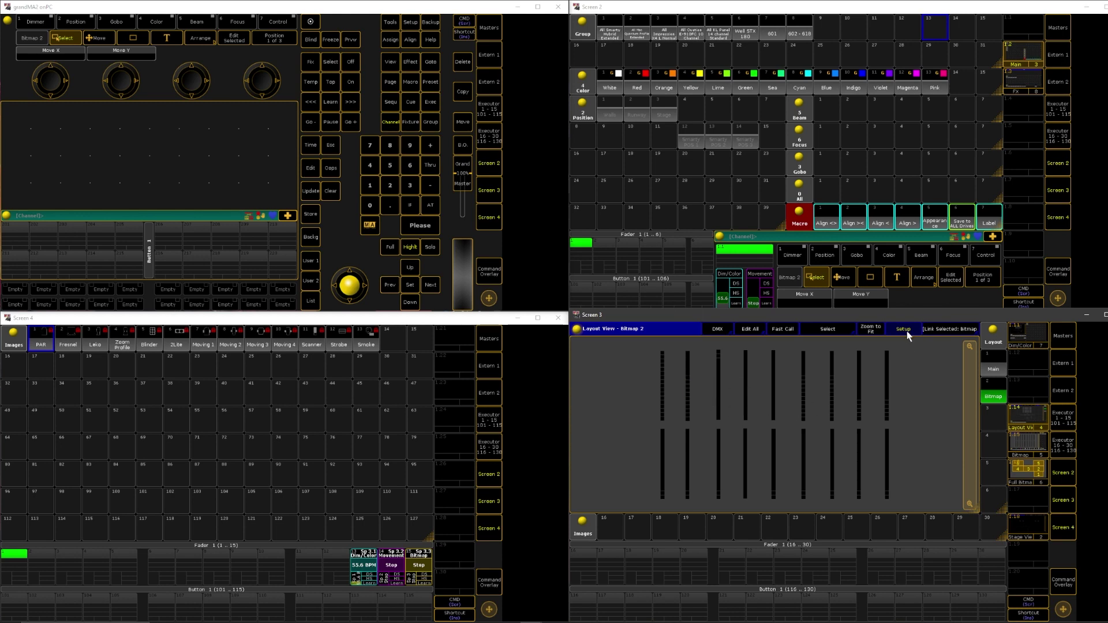
{"action": "left_click", "coordinate": [872, 281]}
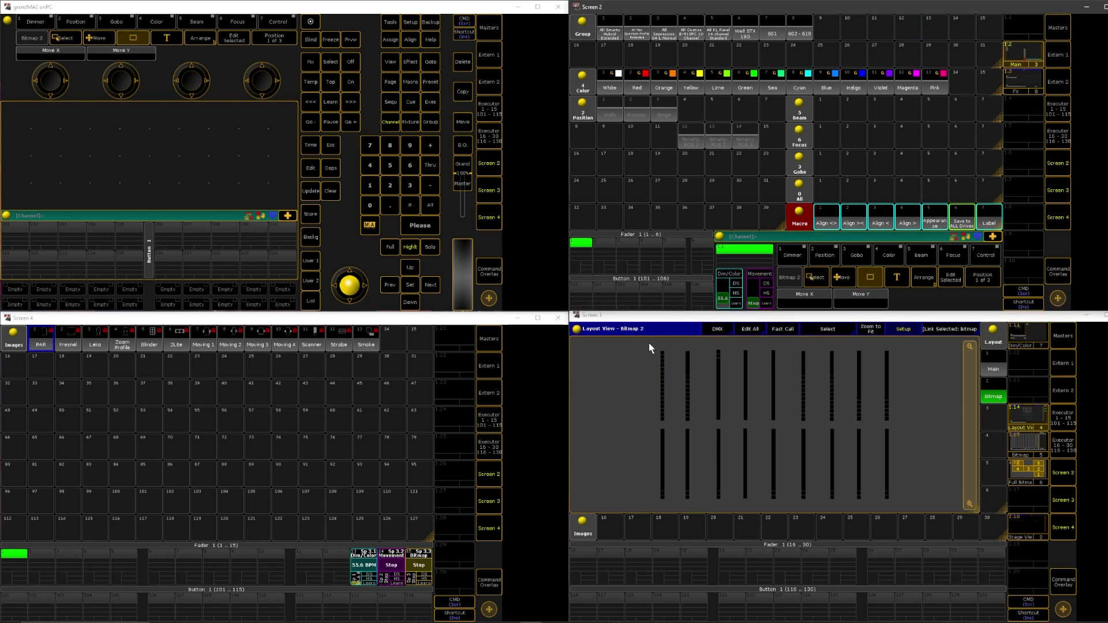
{"action": "left_click_drag", "start_coordinate": [650, 341], "coordinate": [902, 507]}
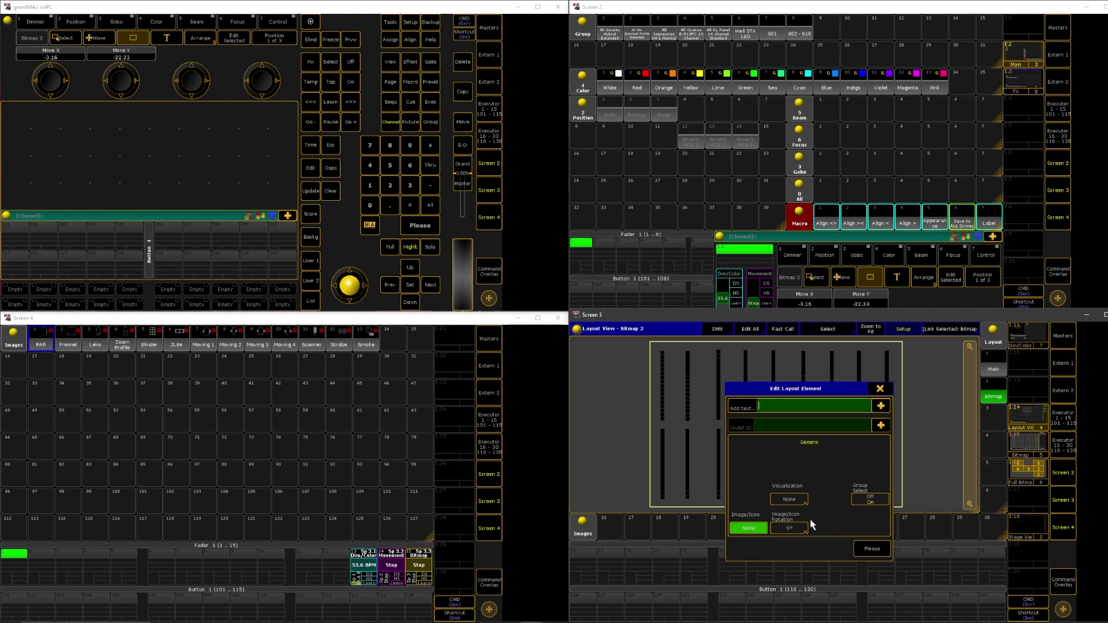
Set the rectangle element's Visualization to Bitmap and confirm the element settings.
{"action": "left_click", "coordinate": [790, 500]}
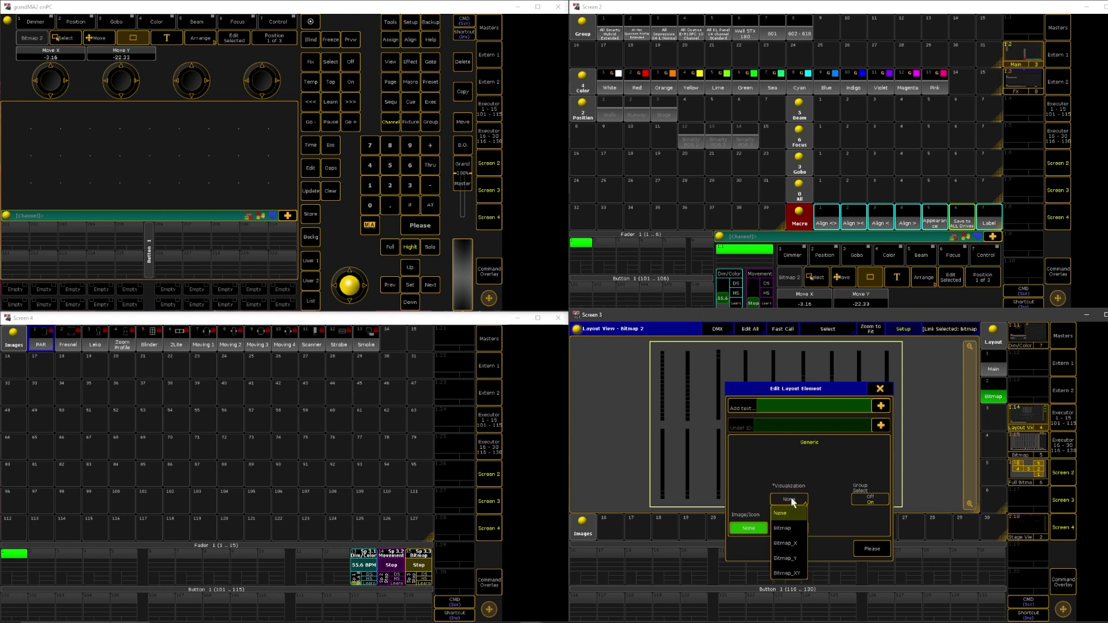
{"action": "left_click", "coordinate": [792, 526]}
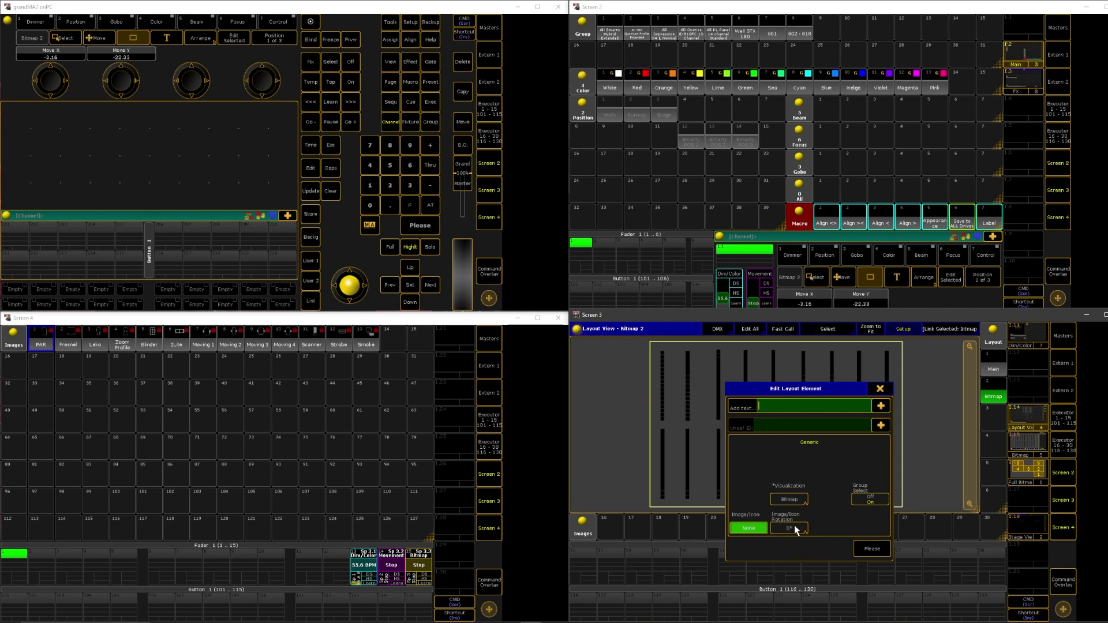
{"action": "left_click", "coordinate": [871, 549]}
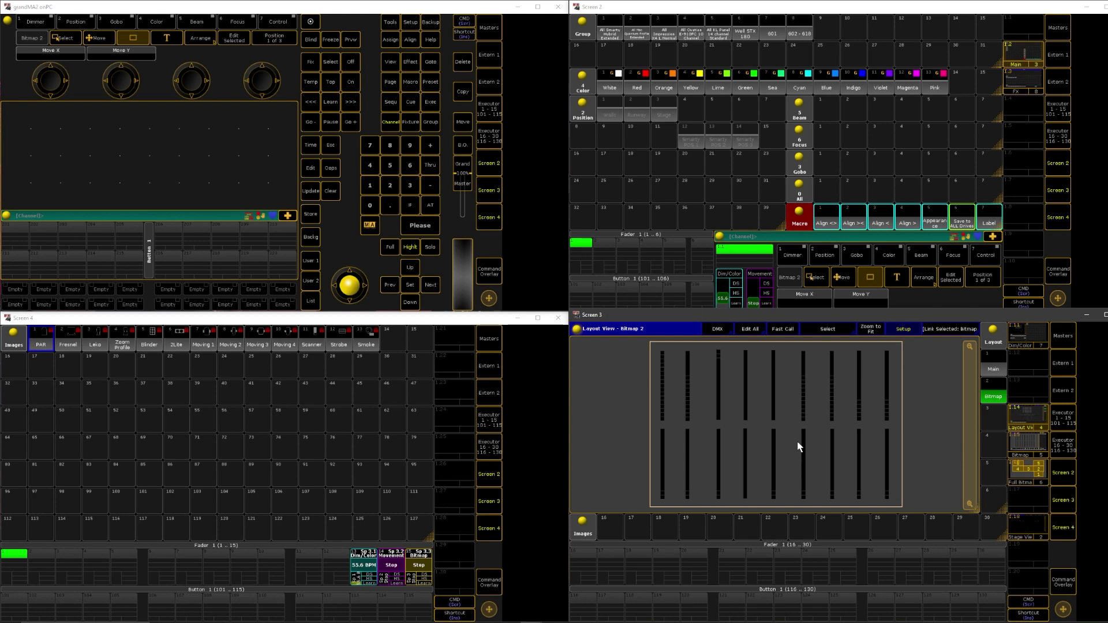
Add a new patch layer named 'Bitmap' in the Patch & Fixture Schedule.
{"action": "left_click", "coordinate": [410, 23]}
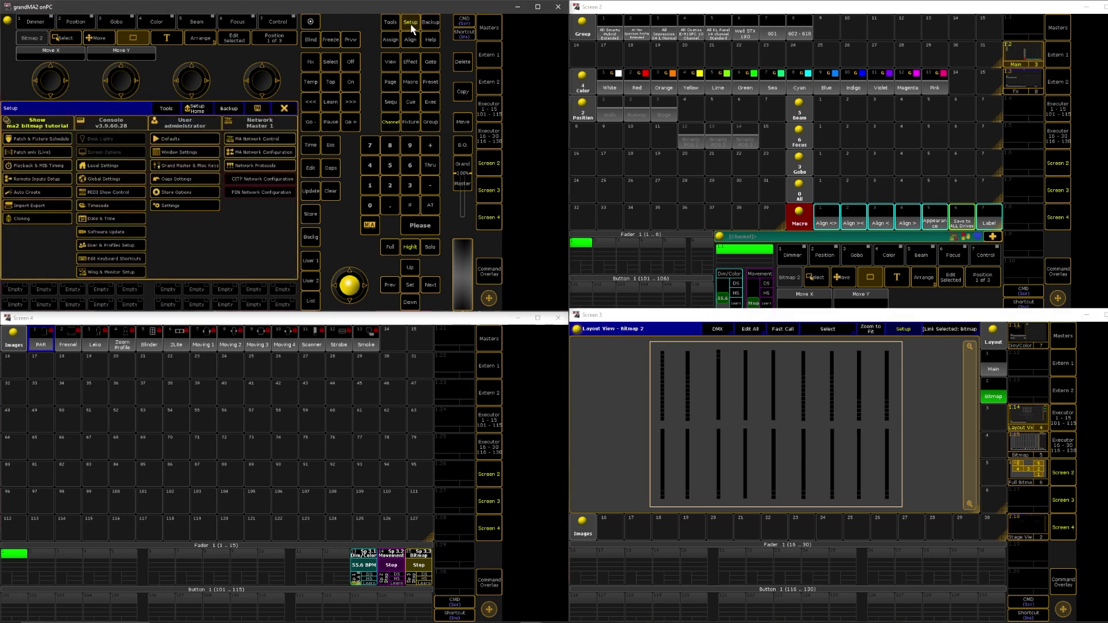
{"action": "left_click", "coordinate": [37, 141]}
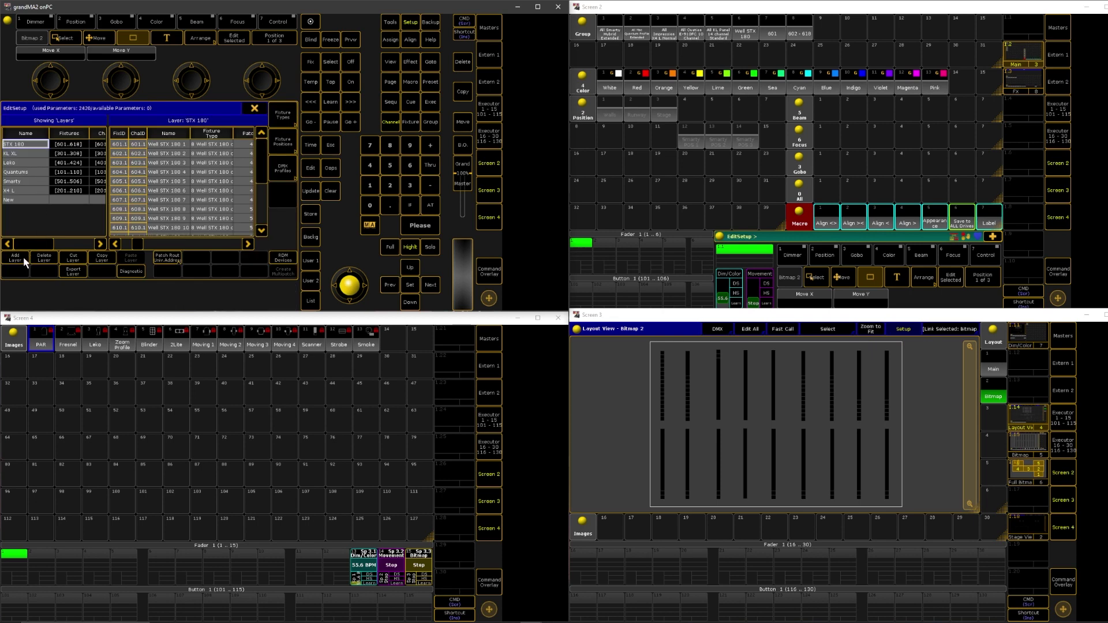
{"action": "left_click", "coordinate": [24, 257]}
{"action": "type", "text": "Bitmap"}
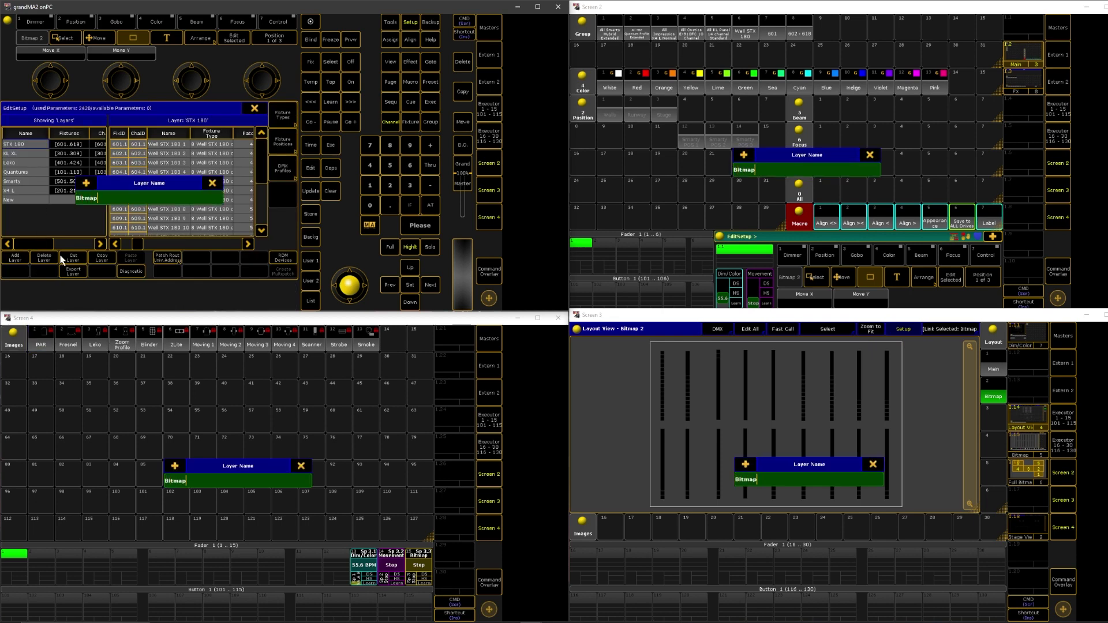
{"action": "key", "text": "Return"}
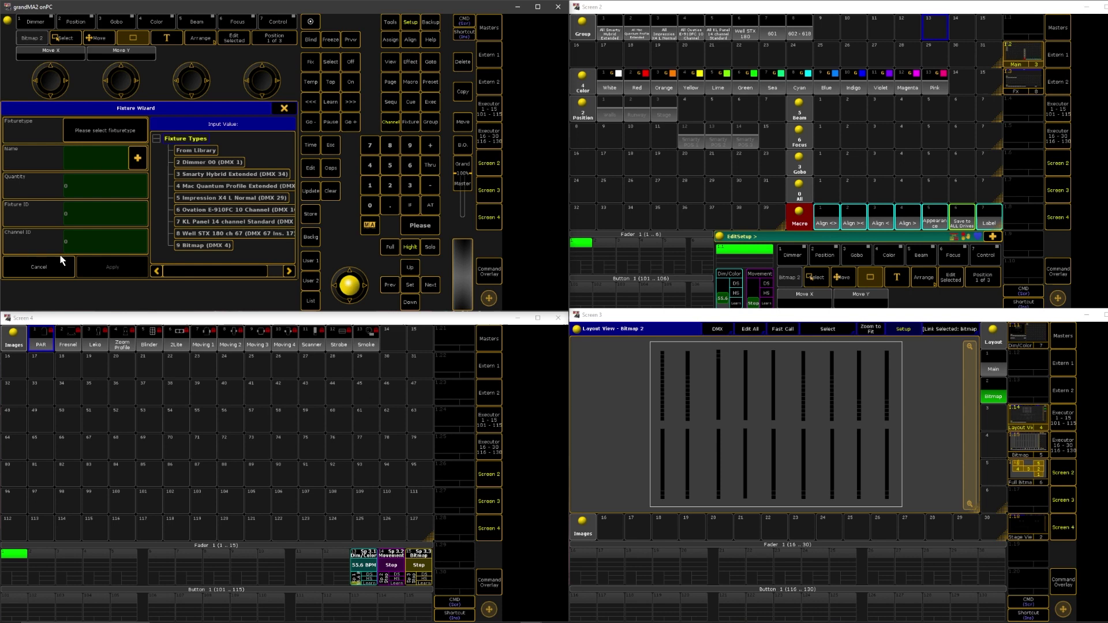
Import the MA Lighting Bitmap fixture type from the library.
{"action": "left_click", "coordinate": [196, 151]}
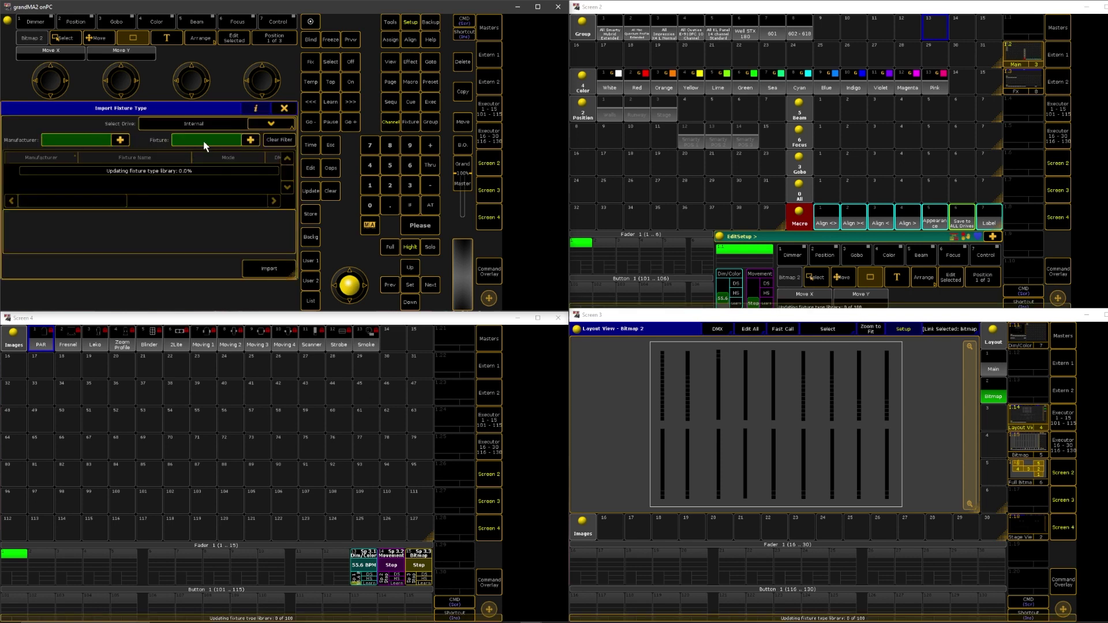
{"action": "type", "text": "Bitma"}
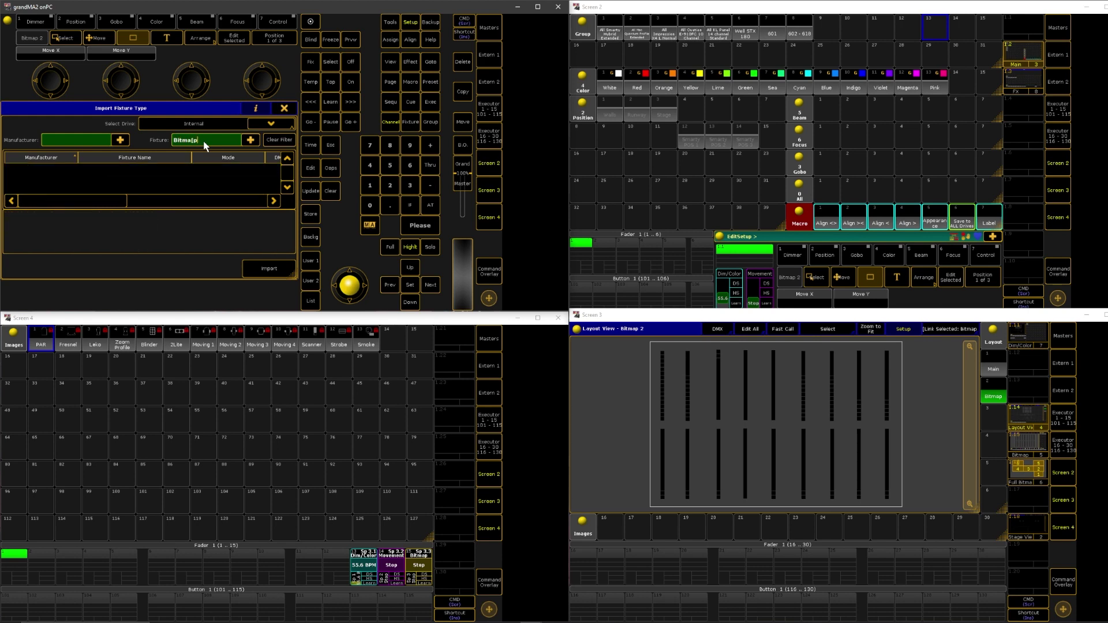
{"action": "key", "text": "Insert"}
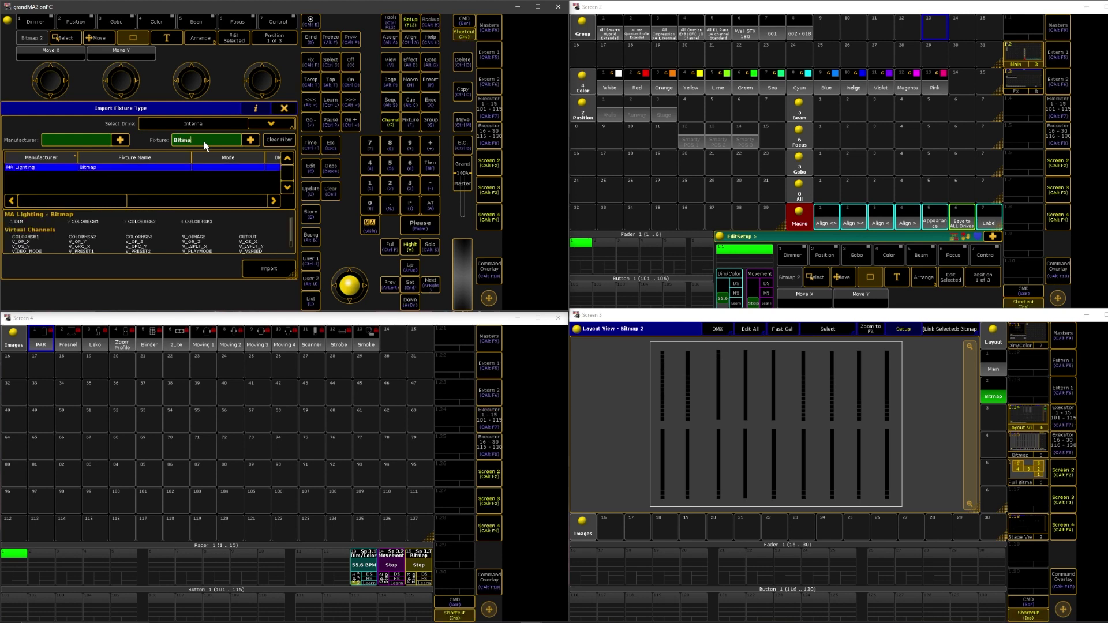
{"action": "key", "text": "Insert"}
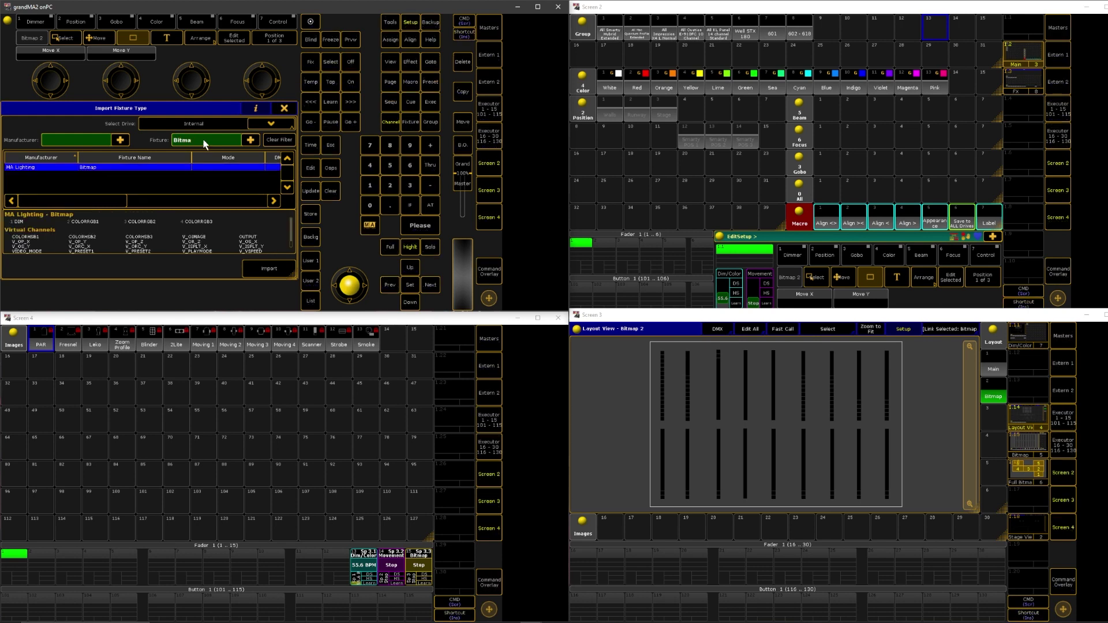
{"action": "left_click", "coordinate": [57, 186]}
{"action": "left_click", "coordinate": [143, 170]}
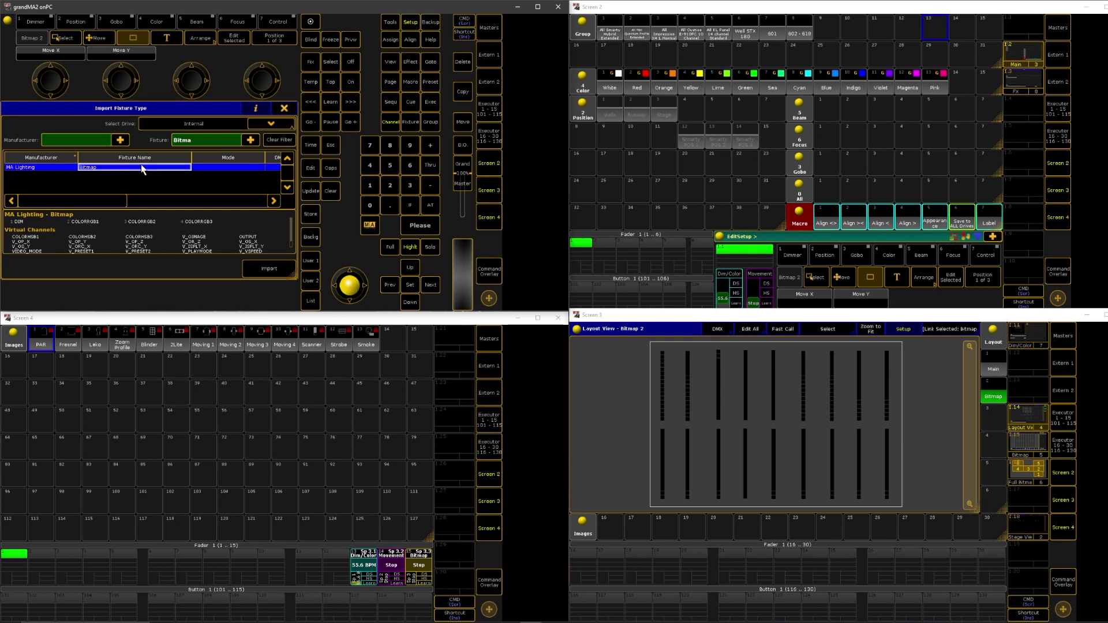
{"action": "left_click", "coordinate": [260, 271]}
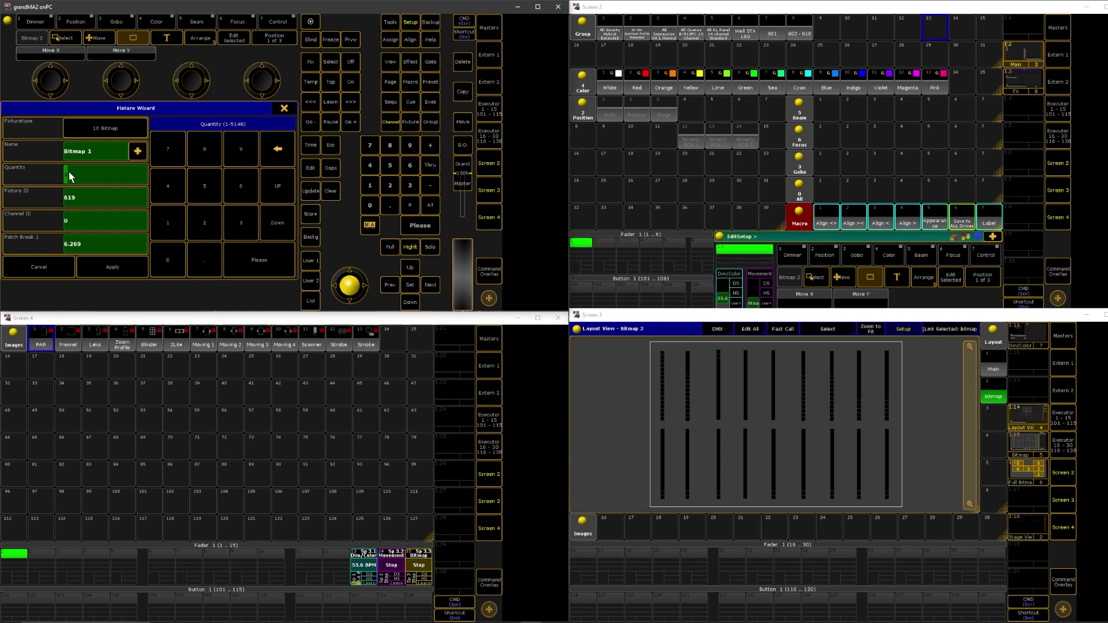
Set fixture ID and channel ID to 1001, add the fixture, and leave the schedule.
{"action": "left_click", "coordinate": [84, 192]}
{"action": "type", "text": "1001"}
{"action": "key", "text": "Tab"}
{"action": "type", "text": "1001"}
{"action": "left_click", "coordinate": [115, 269]}
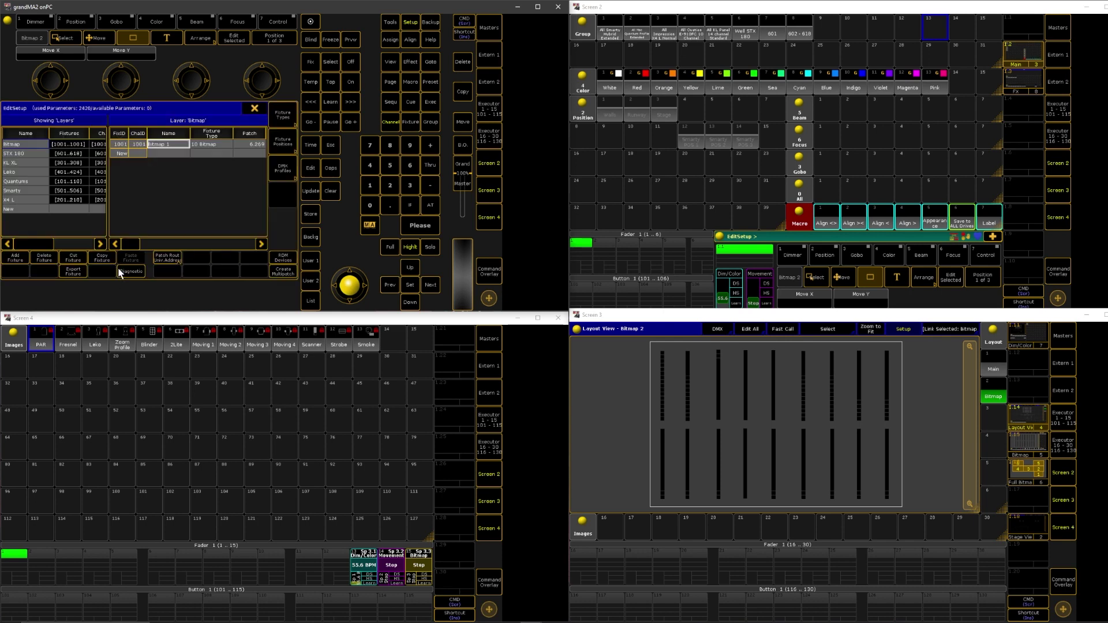
{"action": "left_click", "coordinate": [255, 109]}
Save the patch, clear the programmer, and select channel 1001.
{"action": "left_click", "coordinate": [105, 209]}
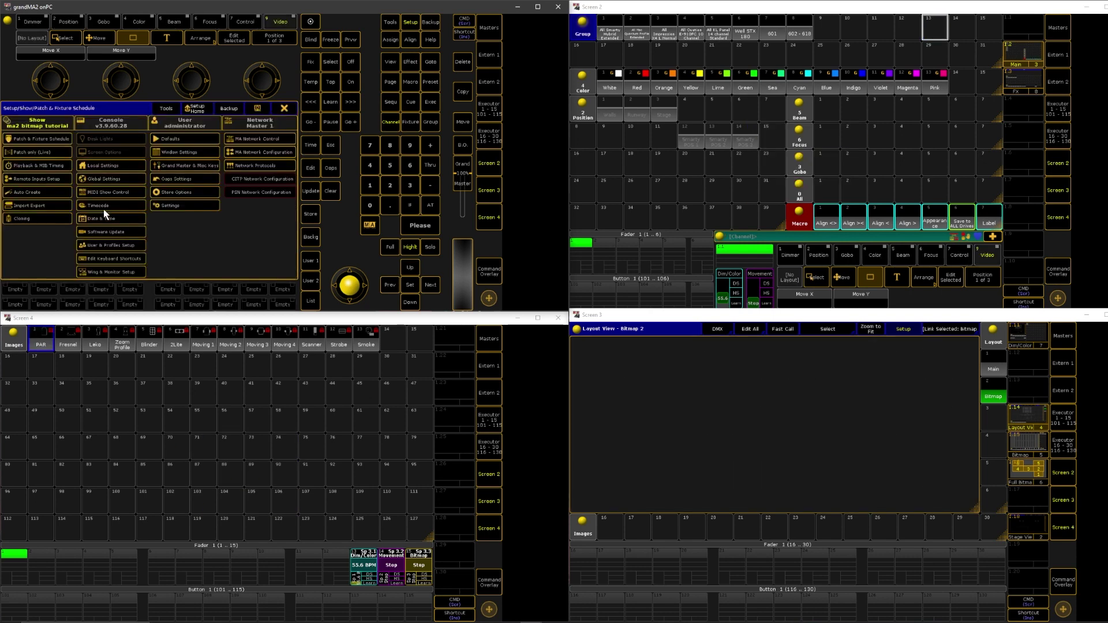
{"action": "left_click", "coordinate": [289, 107]}
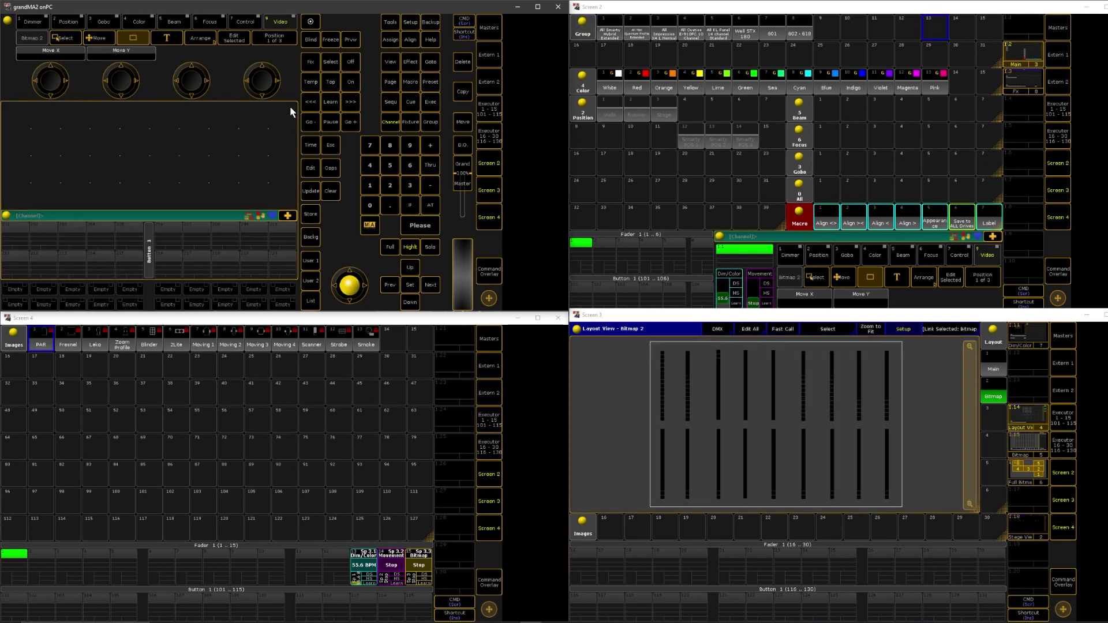
{"action": "left_click", "coordinate": [332, 192]}
{"action": "left_click", "coordinate": [372, 189]}
{"action": "double_click", "coordinate": [370, 206]}
{"action": "left_click", "coordinate": [372, 189]}
{"action": "left_click", "coordinate": [420, 226]}
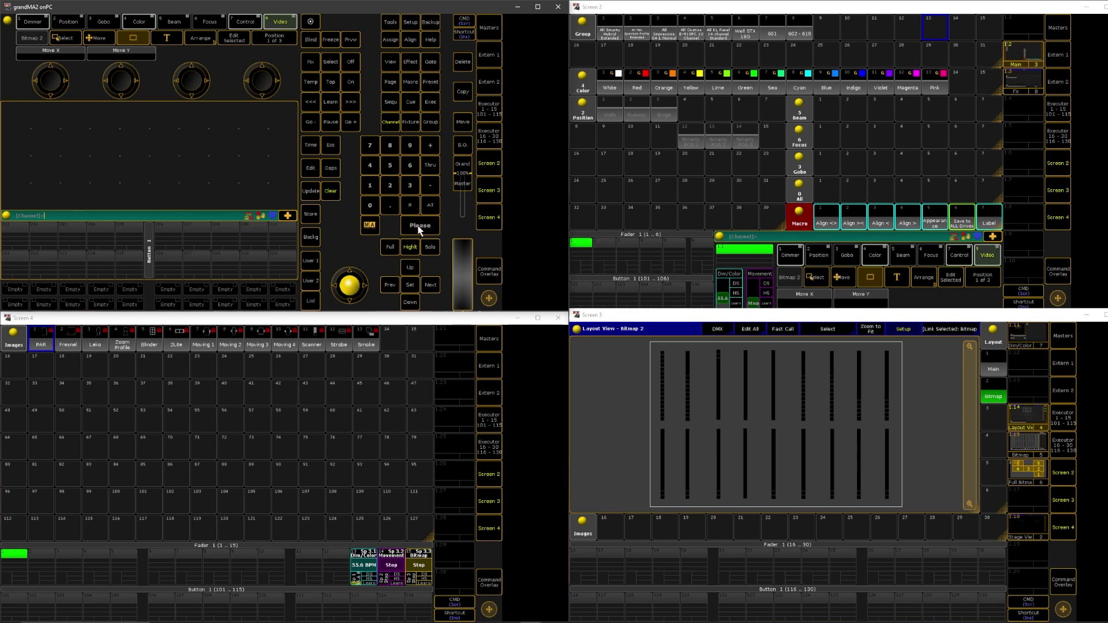
Store the selection as group 13 (Bitmap 1), clear, and reselect that group.
{"action": "left_click", "coordinate": [312, 214]}
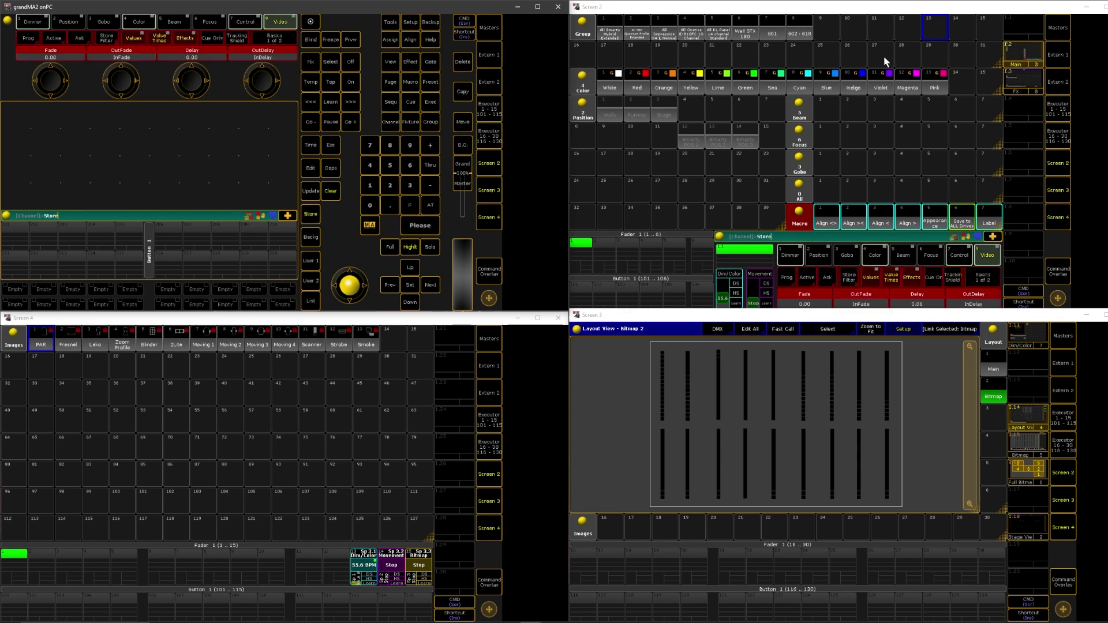
{"action": "left_click", "coordinate": [928, 28]}
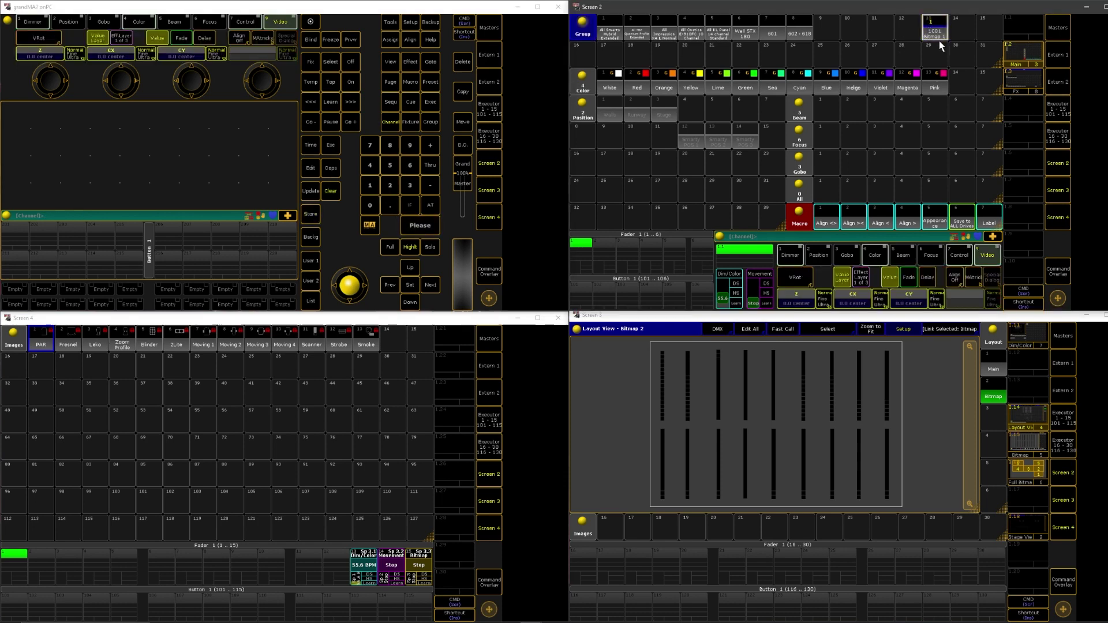
{"action": "left_click", "coordinate": [326, 191]}
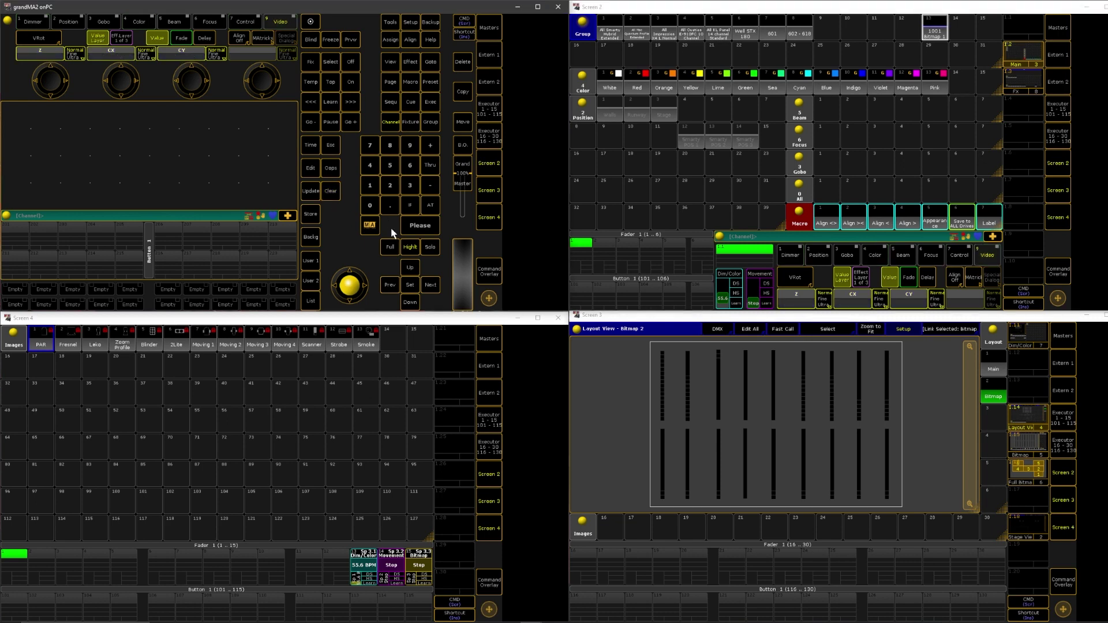
{"action": "left_click", "coordinate": [933, 30]}
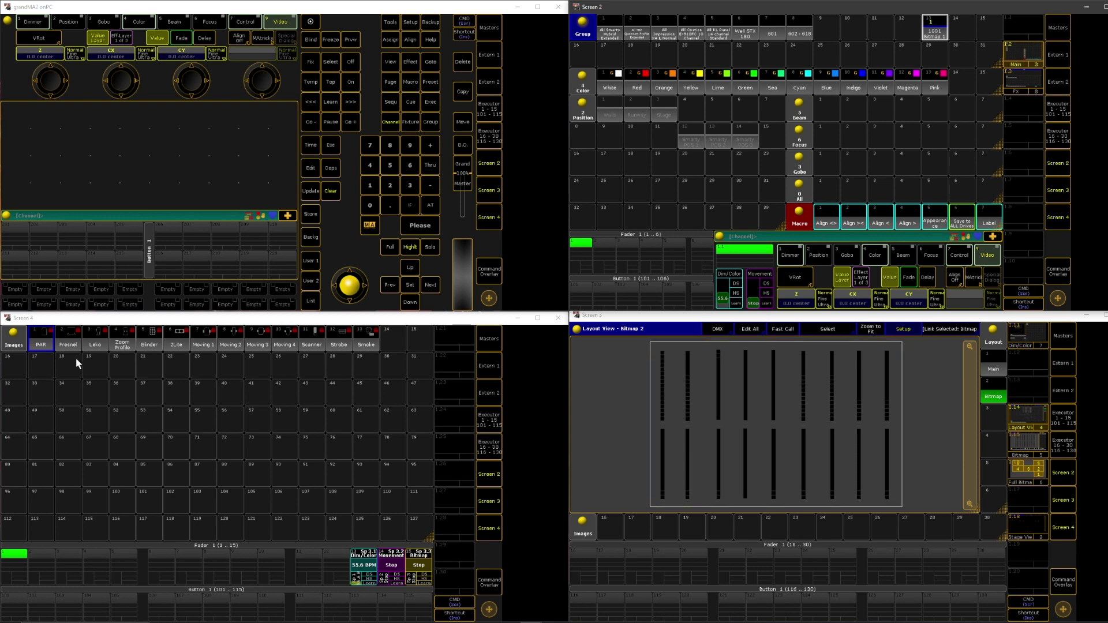
Replace Screen 4's Images pool with a Smart window showing the Bitmap's video attributes.
{"action": "left_click", "coordinate": [11, 339]}
{"action": "left_click", "coordinate": [321, 389]}
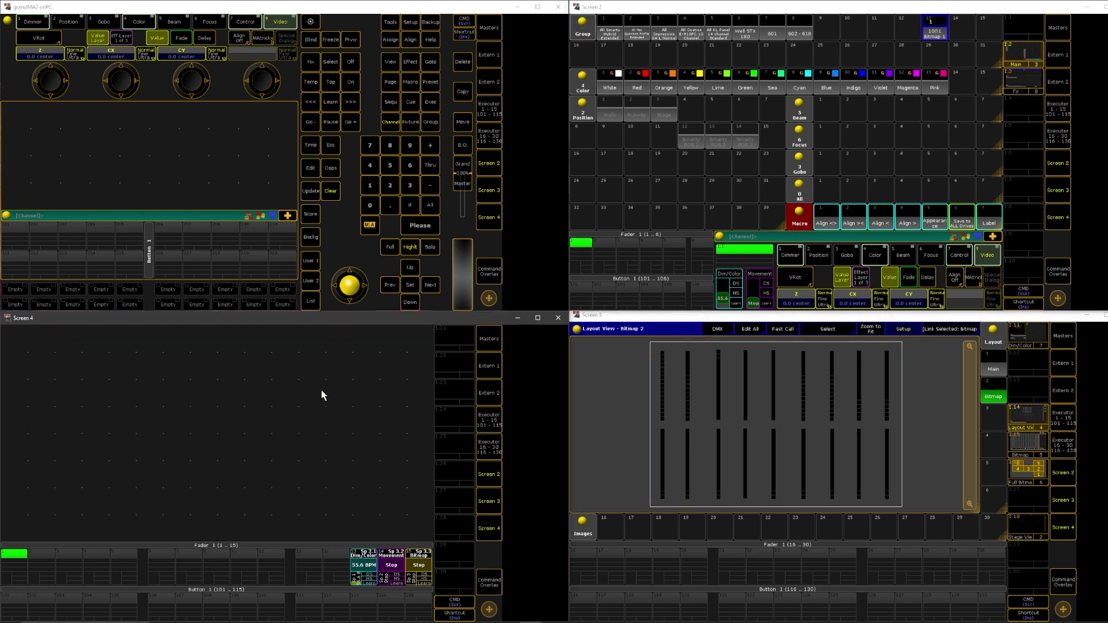
{"action": "left_click", "coordinate": [8, 344]}
{"action": "left_click", "coordinate": [306, 426]}
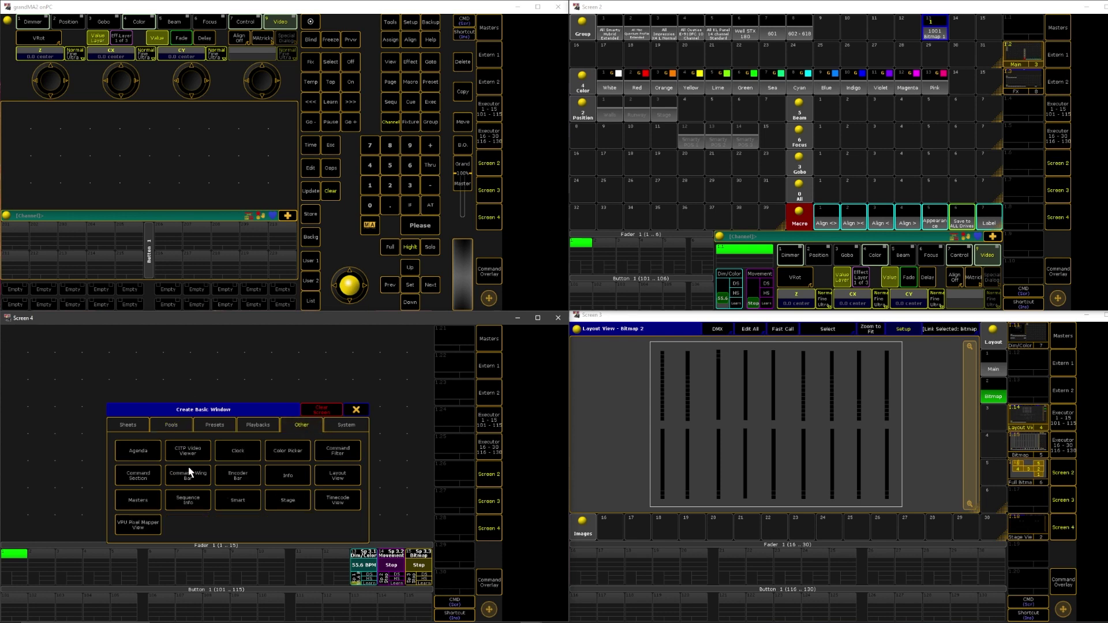
{"action": "left_click", "coordinate": [236, 502]}
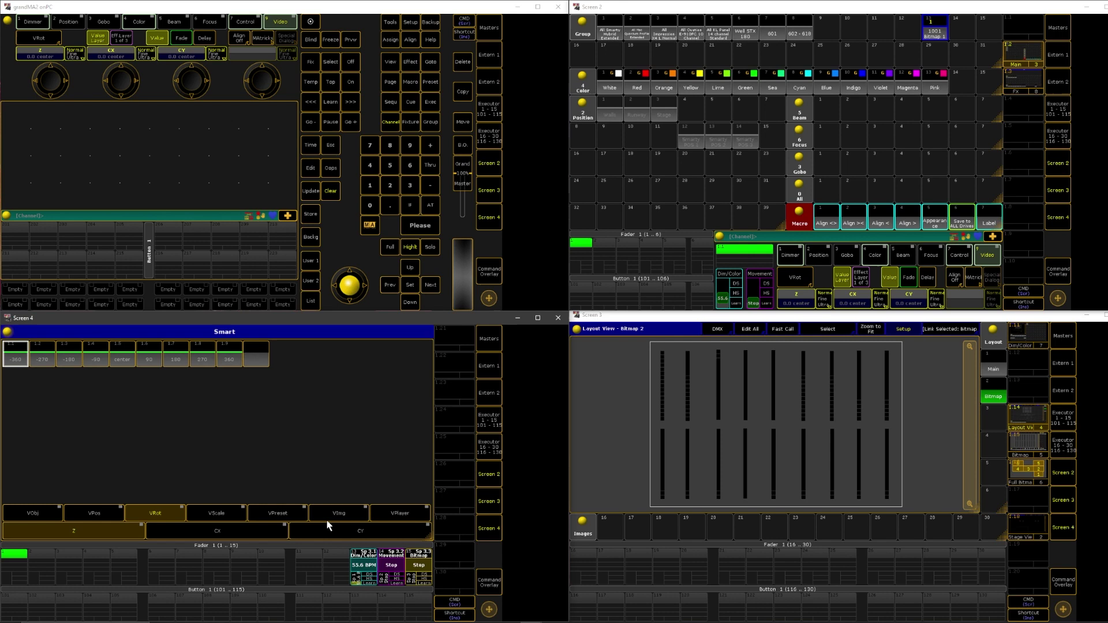
{"action": "left_click", "coordinate": [45, 513]}
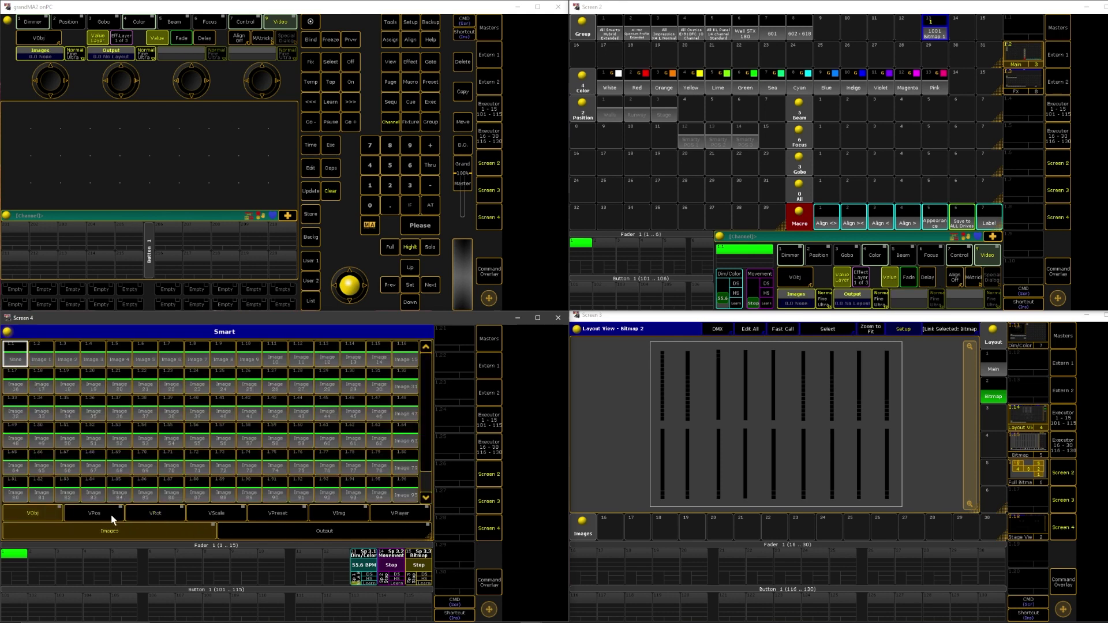
{"action": "left_click", "coordinate": [398, 512]}
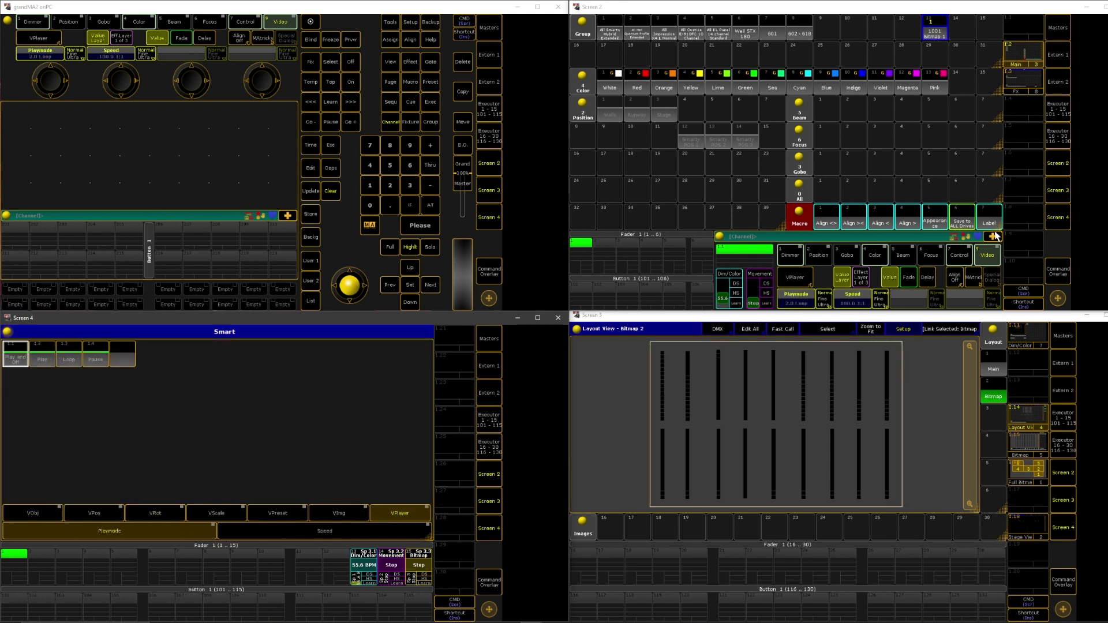
Switch the Video feature to VObj and assign the bitmap's Output to Layout 2.
{"action": "left_click", "coordinate": [808, 292]}
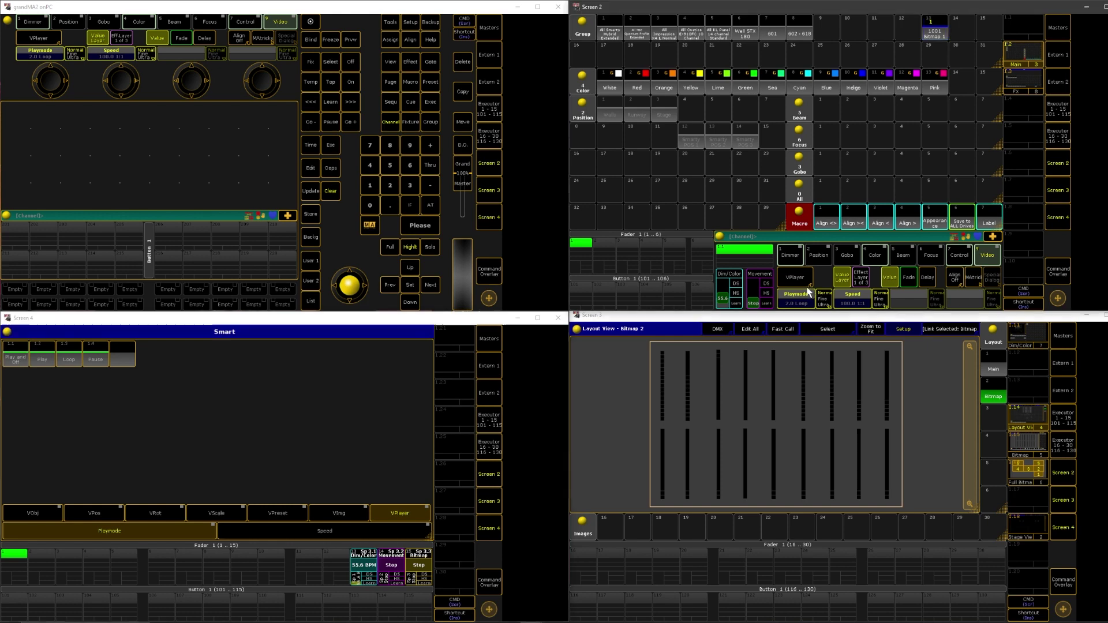
{"action": "left_click", "coordinate": [806, 279]}
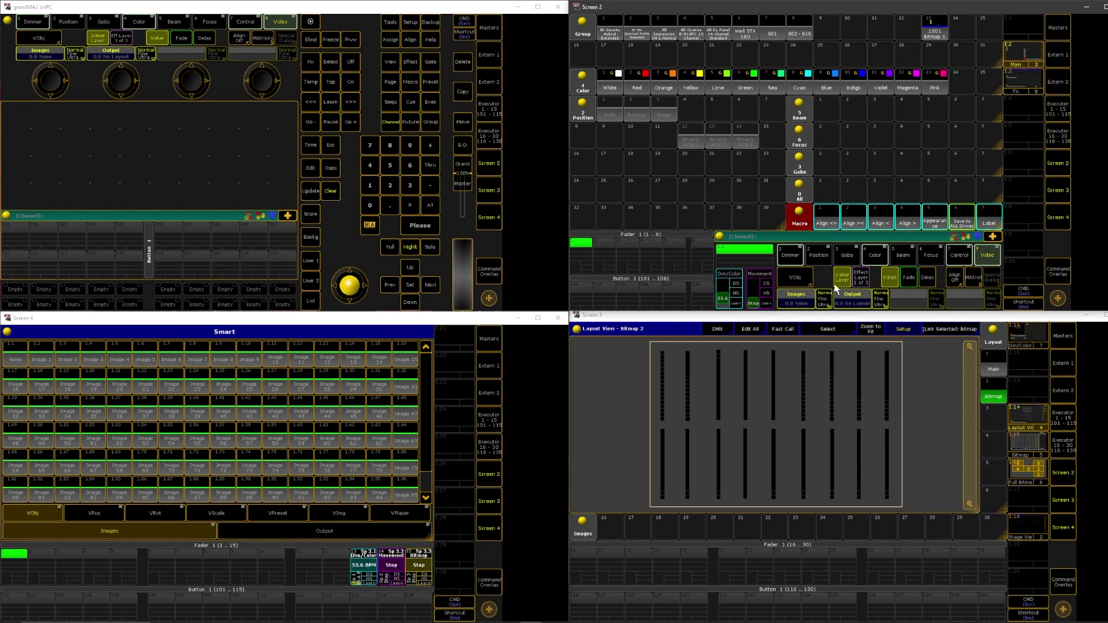
{"action": "left_click", "coordinate": [910, 340]}
{"action": "left_click", "coordinate": [853, 298]}
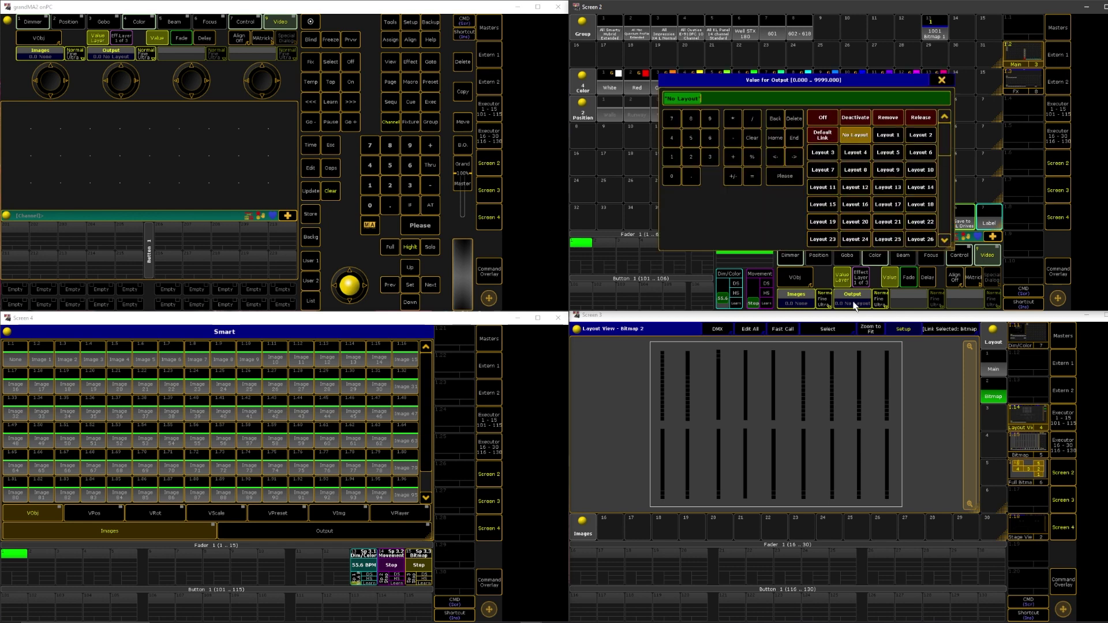
{"action": "left_click", "coordinate": [924, 137]}
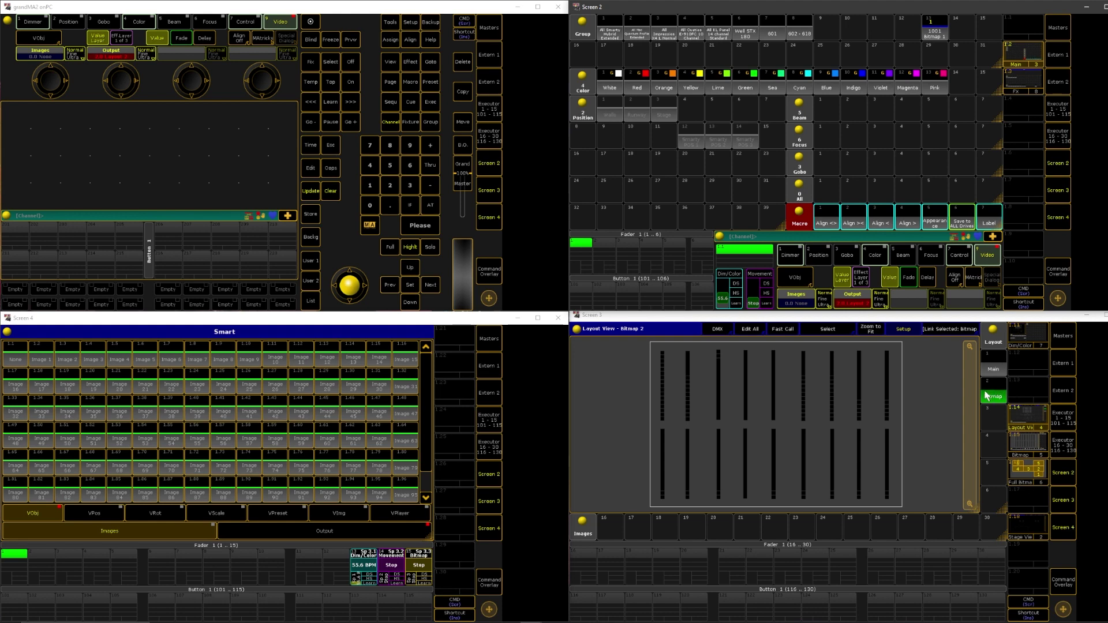
Import all .webm videos from the Custom folder into the image pool starting at slot 16.
{"action": "left_click", "coordinate": [611, 528]}
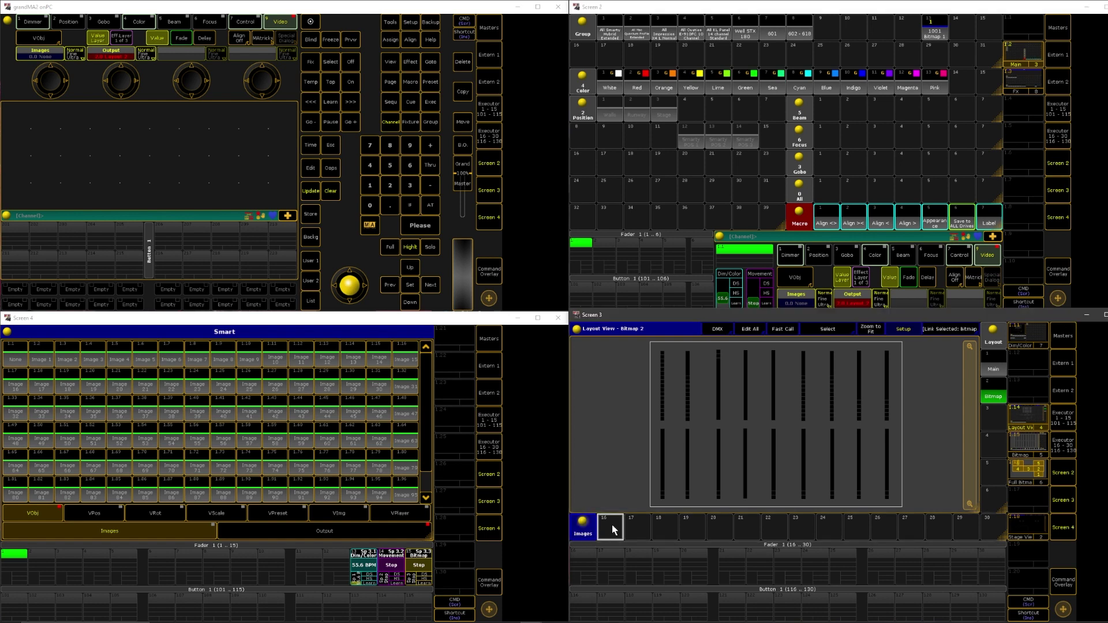
{"action": "left_click", "coordinate": [612, 524]}
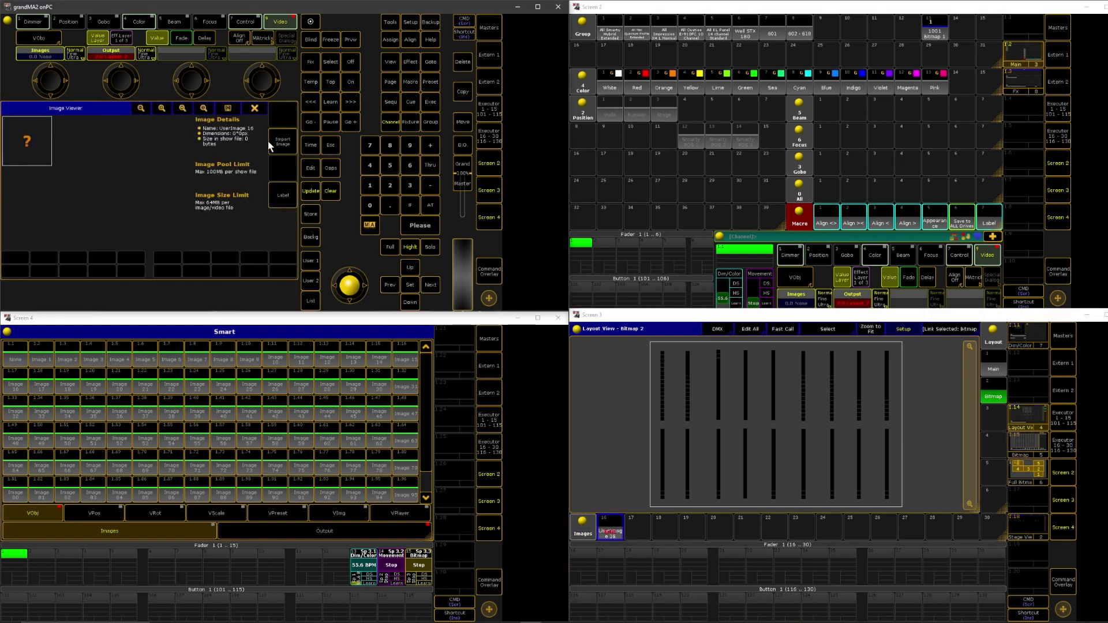
{"action": "left_click", "coordinate": [283, 143]}
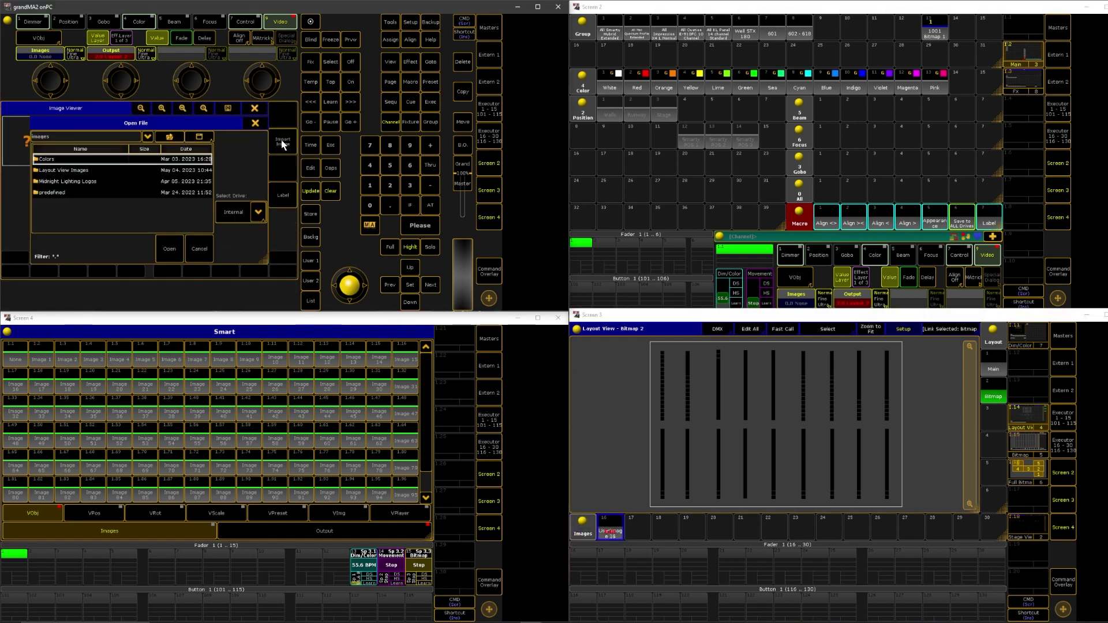
{"action": "left_click", "coordinate": [161, 138]}
{"action": "scroll", "coordinate": [64, 170], "scroll_direction": "down", "scroll_amount": 5}
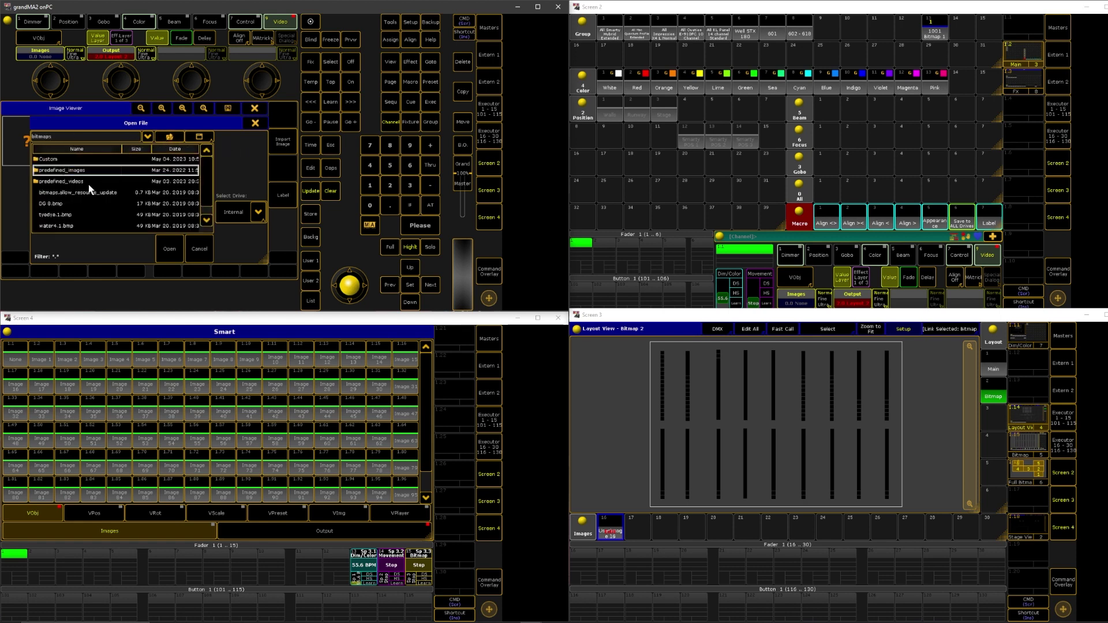
{"action": "double_click", "coordinate": [58, 164]}
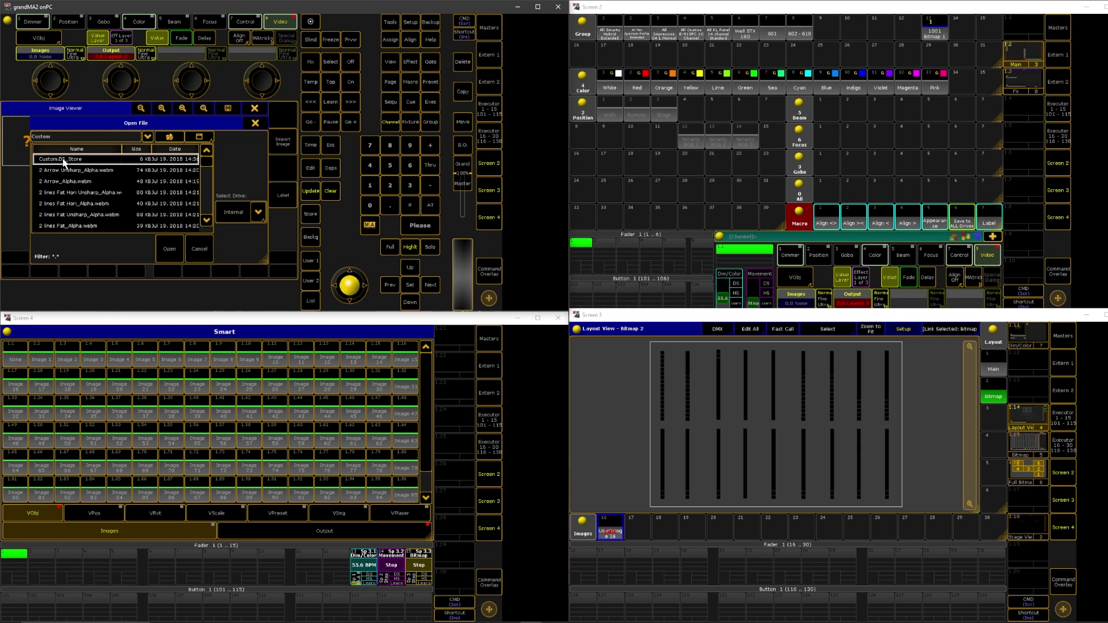
{"action": "scroll", "coordinate": [205, 190], "scroll_direction": "down", "scroll_amount": 5}
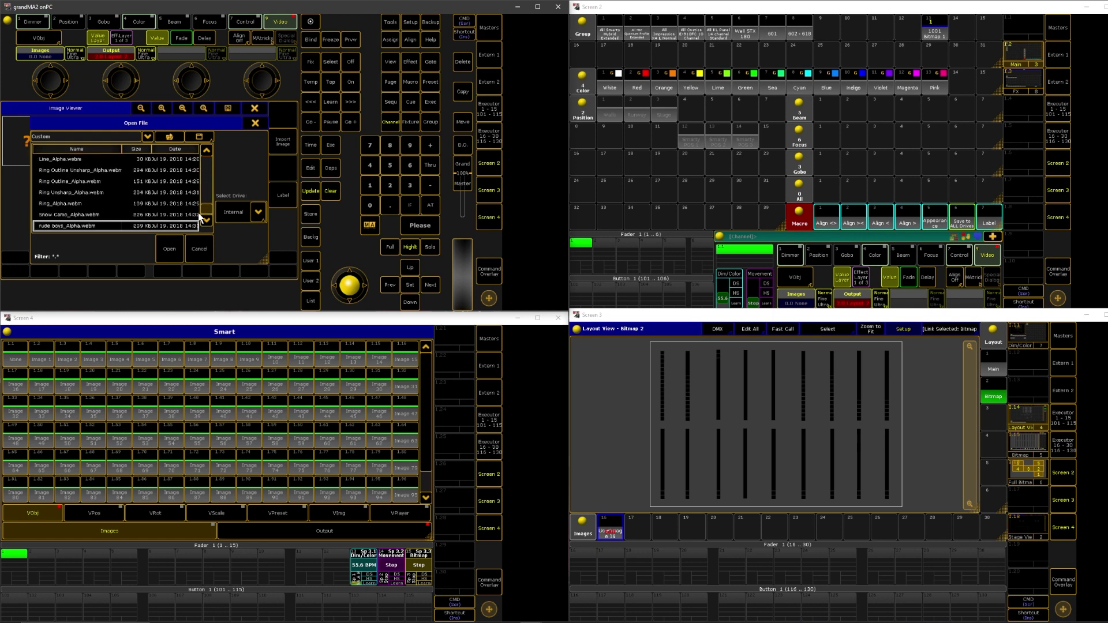
{"action": "left_click", "coordinate": [103, 229], "text": "shift"}
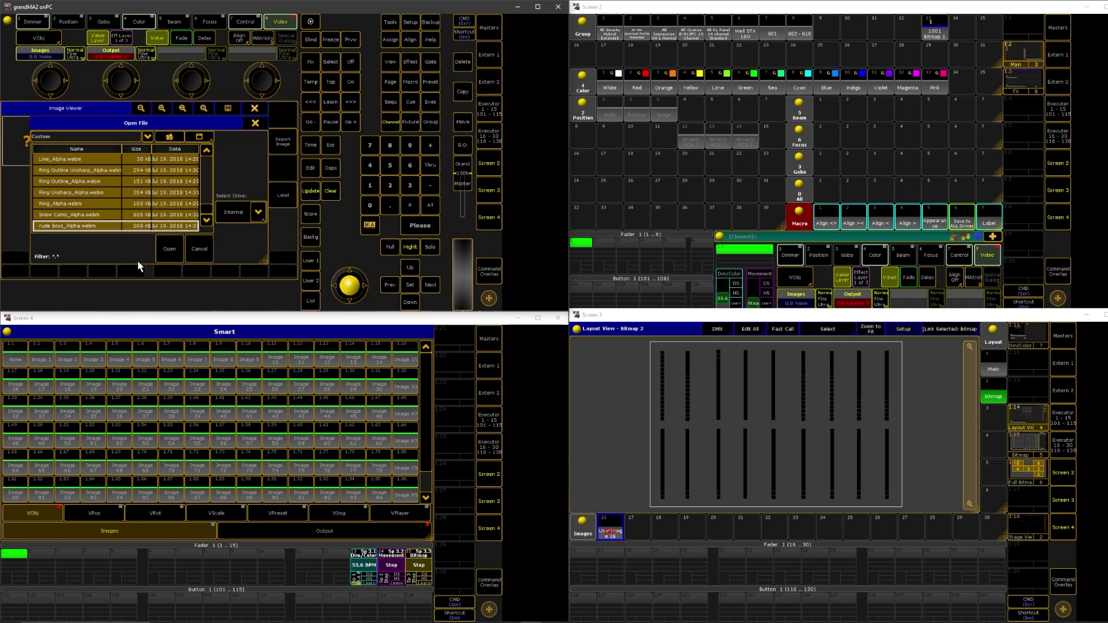
{"action": "left_click", "coordinate": [168, 251]}
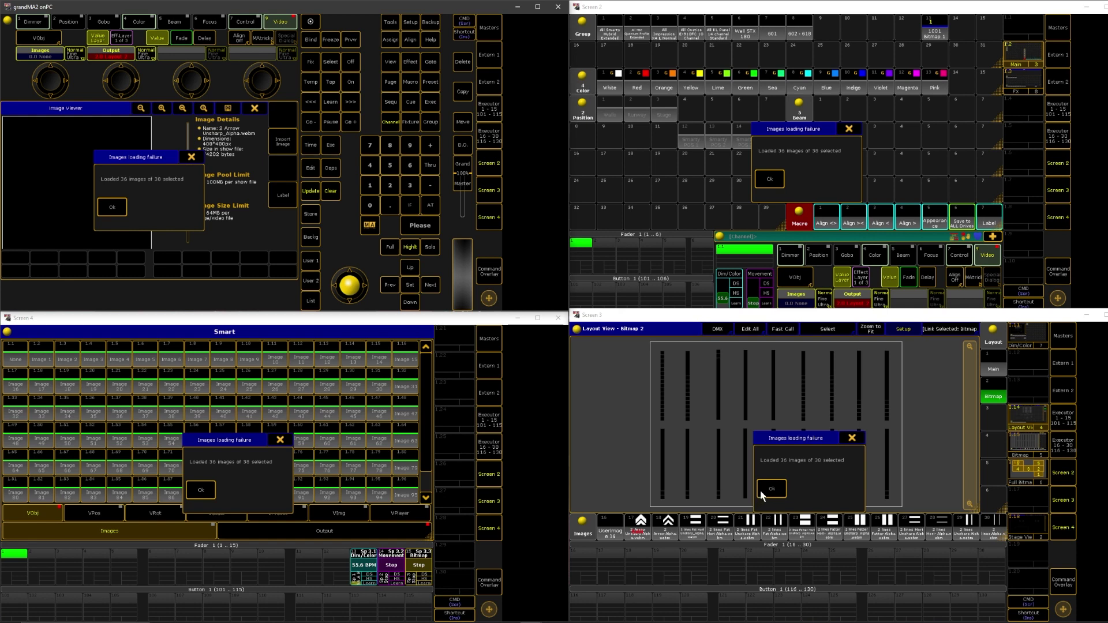
{"action": "left_click", "coordinate": [770, 489]}
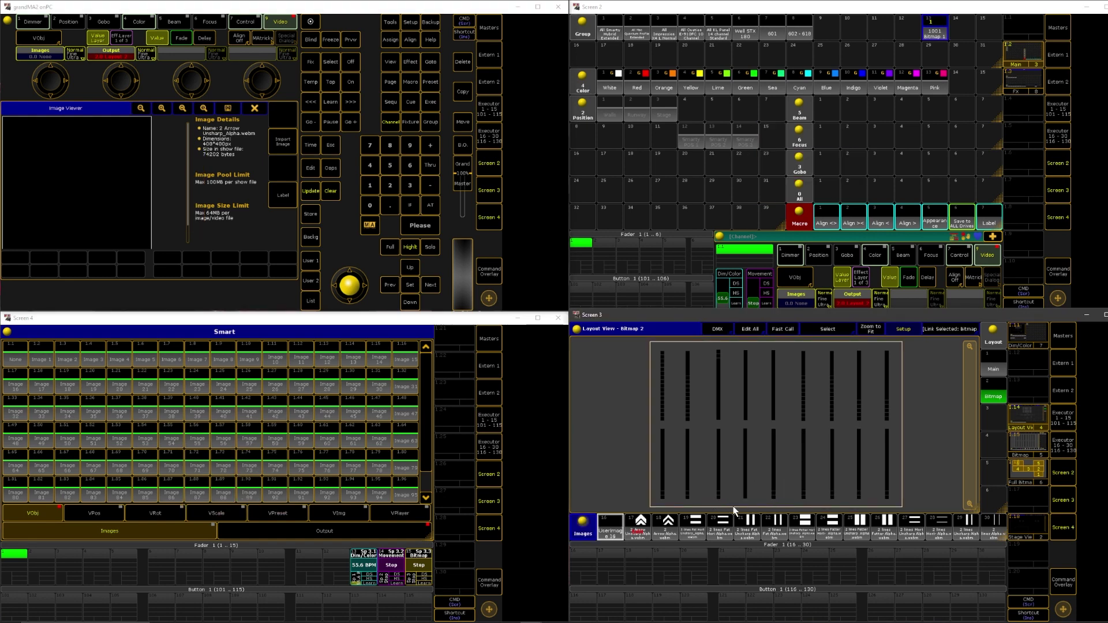
Choose the 2 Arrow video and raise the bitmap's dimmer so it plays.
{"action": "left_click", "coordinate": [668, 531]}
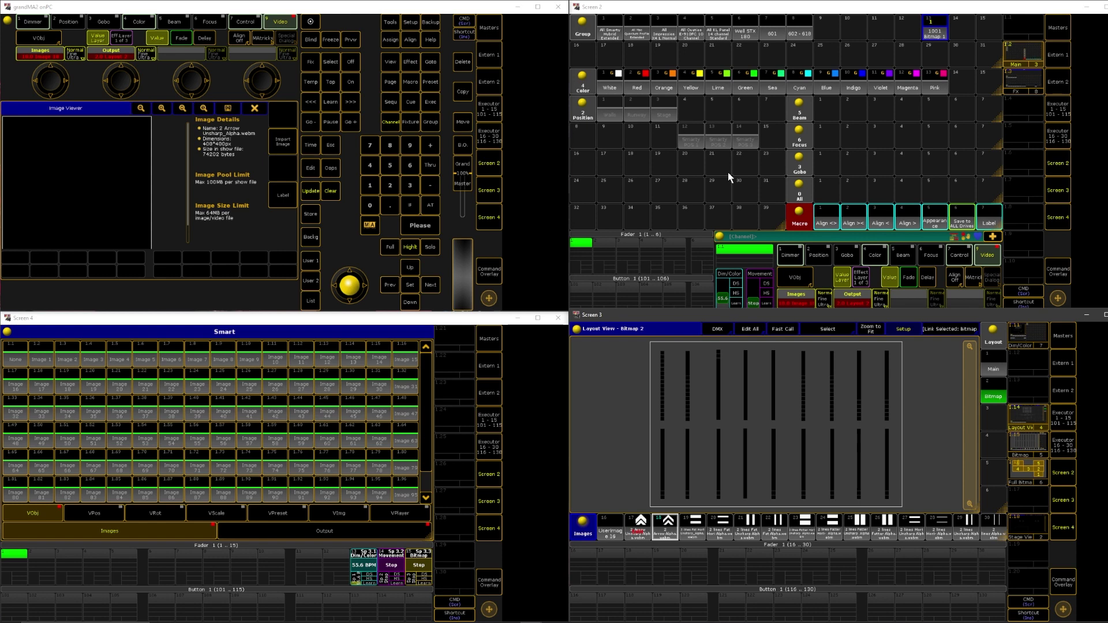
{"action": "left_click", "coordinate": [464, 305]}
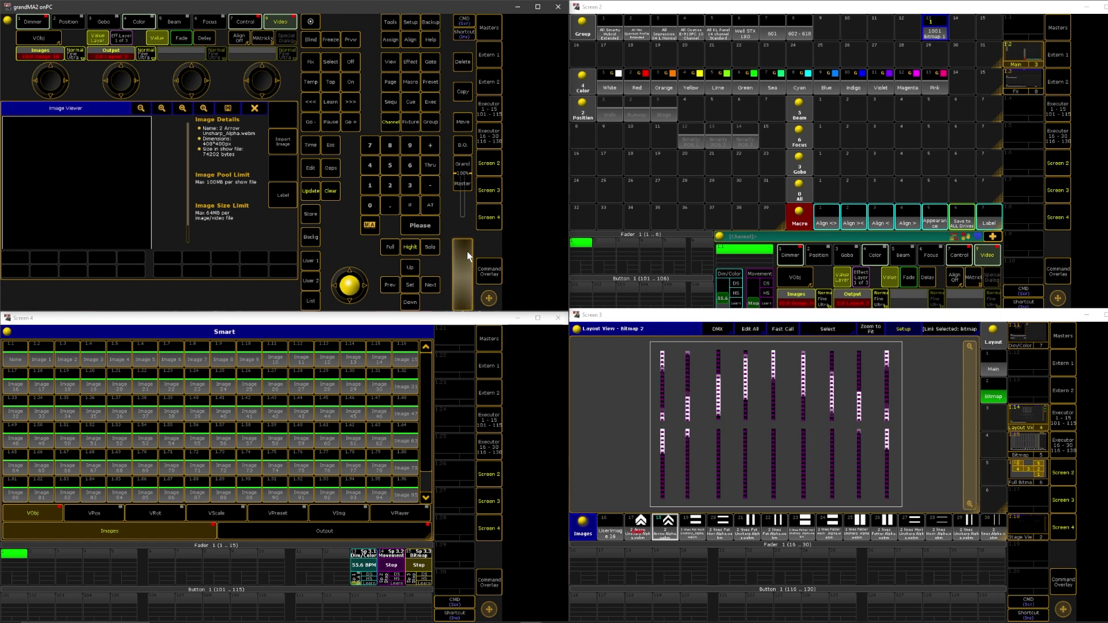
{"action": "left_click_drag", "start_coordinate": [461, 295], "coordinate": [461, 305]}
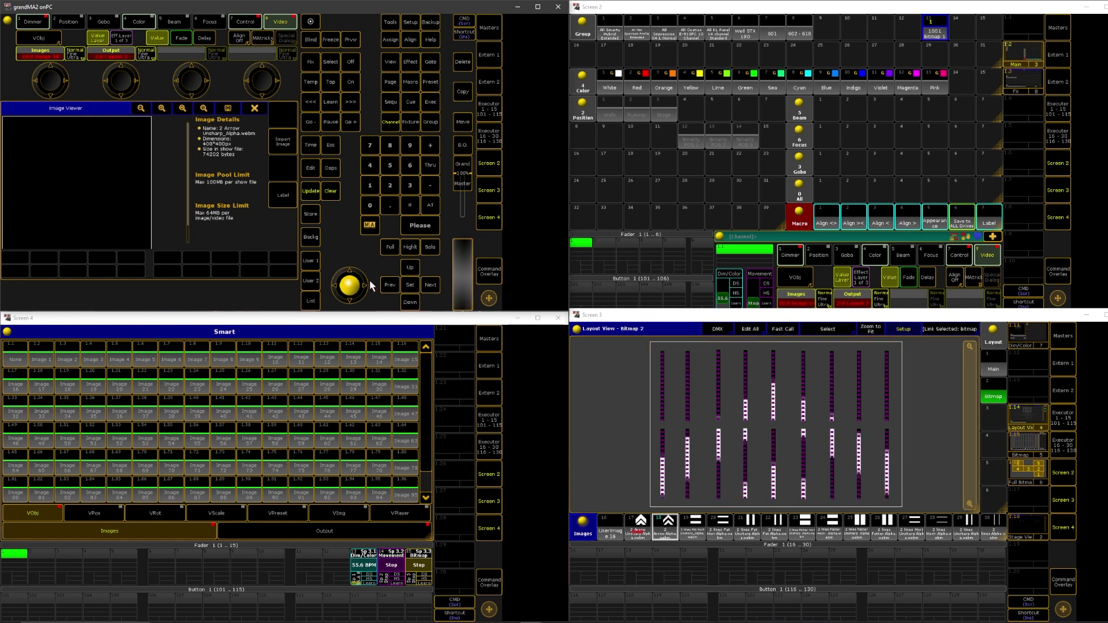
Tint the bitmap video yellow using the Color Picker.
{"action": "left_click", "coordinate": [875, 256]}
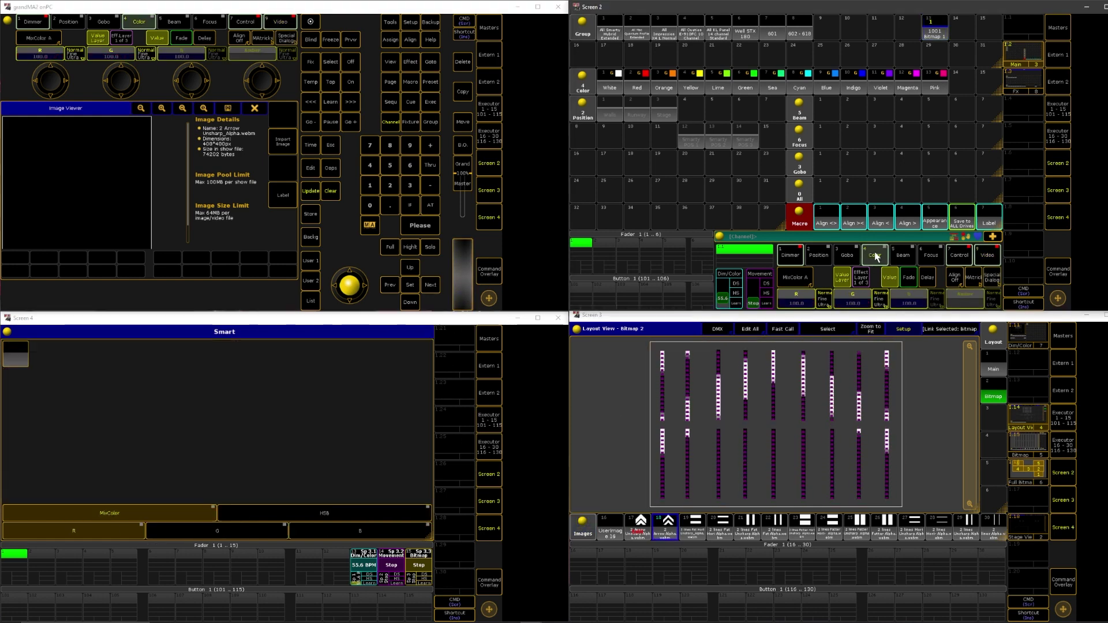
{"action": "left_click", "coordinate": [993, 279]}
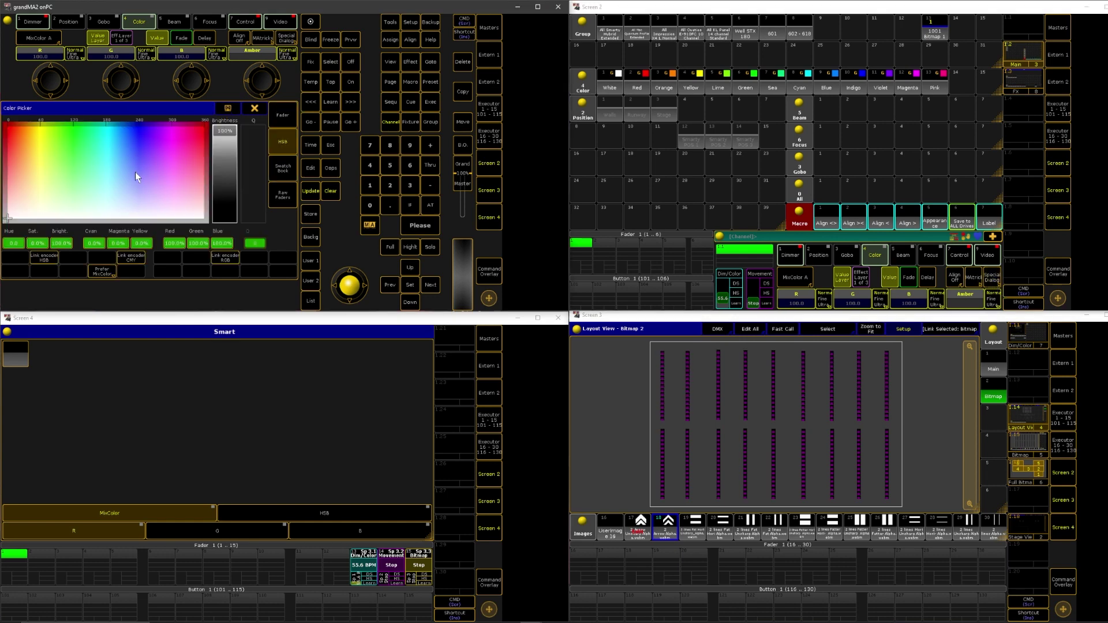
{"action": "left_click", "coordinate": [140, 127]}
{"action": "left_click_drag", "start_coordinate": [139, 124], "coordinate": [39, 127]}
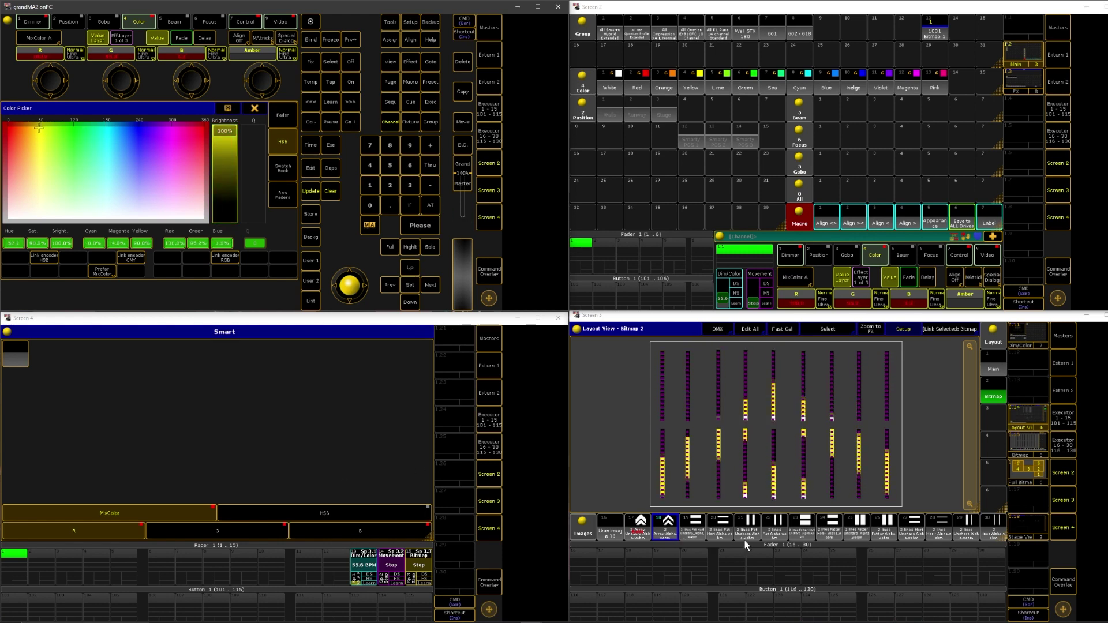
Switch the bitmap to the Caro Outline video and return to the Video feature.
{"action": "left_click", "coordinate": [619, 530]}
{"action": "scroll", "coordinate": [646, 529], "scroll_direction": "down", "scroll_amount": 1}
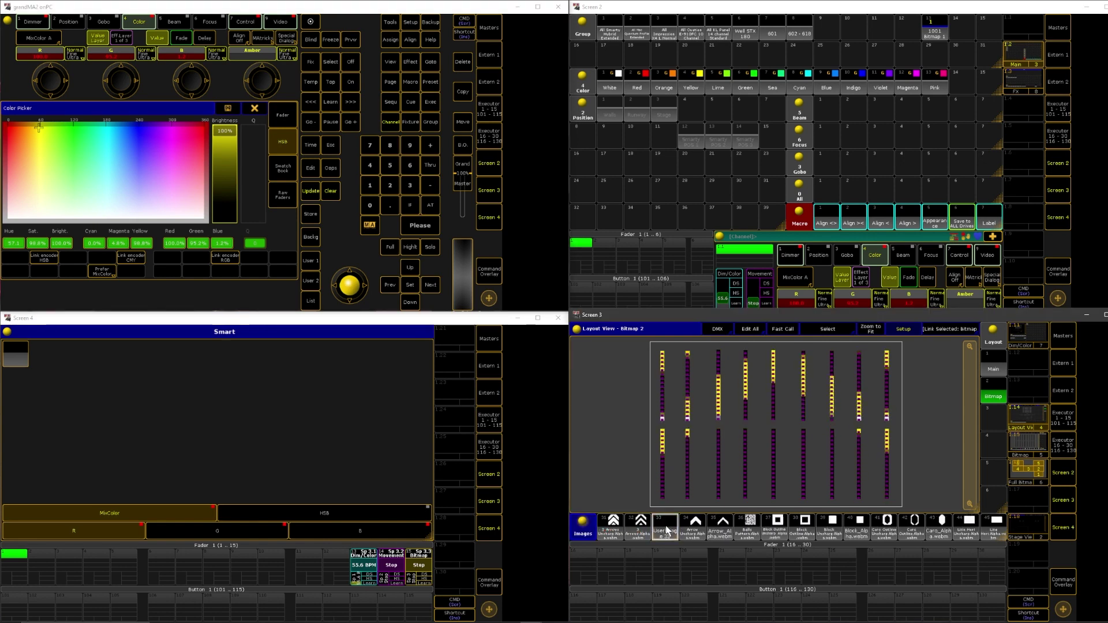
{"action": "left_click", "coordinate": [888, 530]}
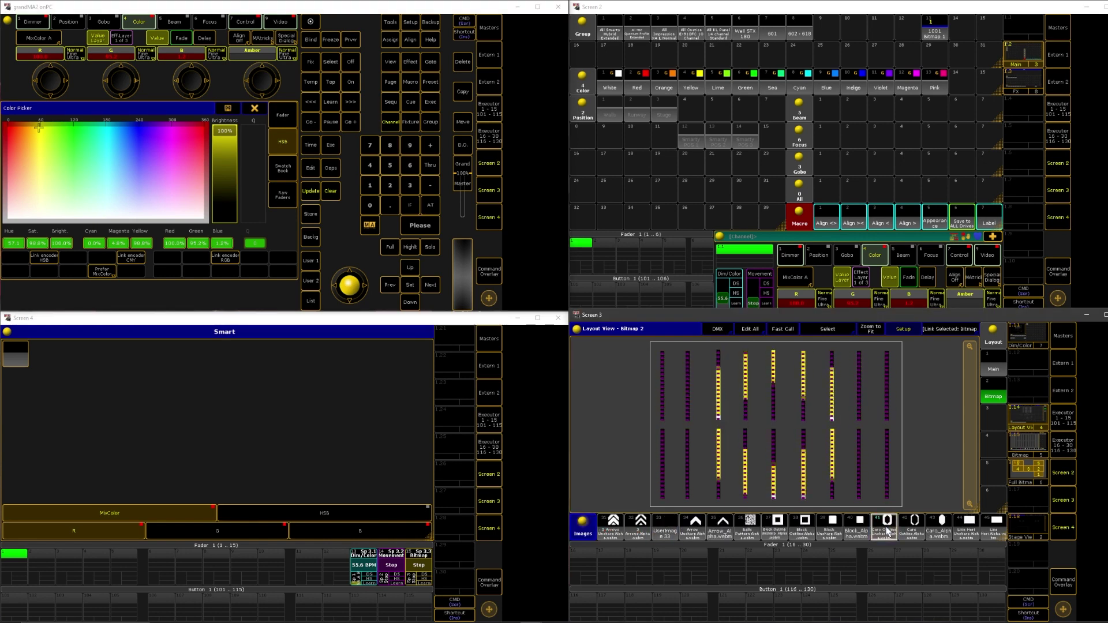
{"action": "left_click", "coordinate": [988, 256]}
Cycle to VPlayer and link playback Speed to the Dim/Color speed master.
{"action": "left_click", "coordinate": [774, 280]}
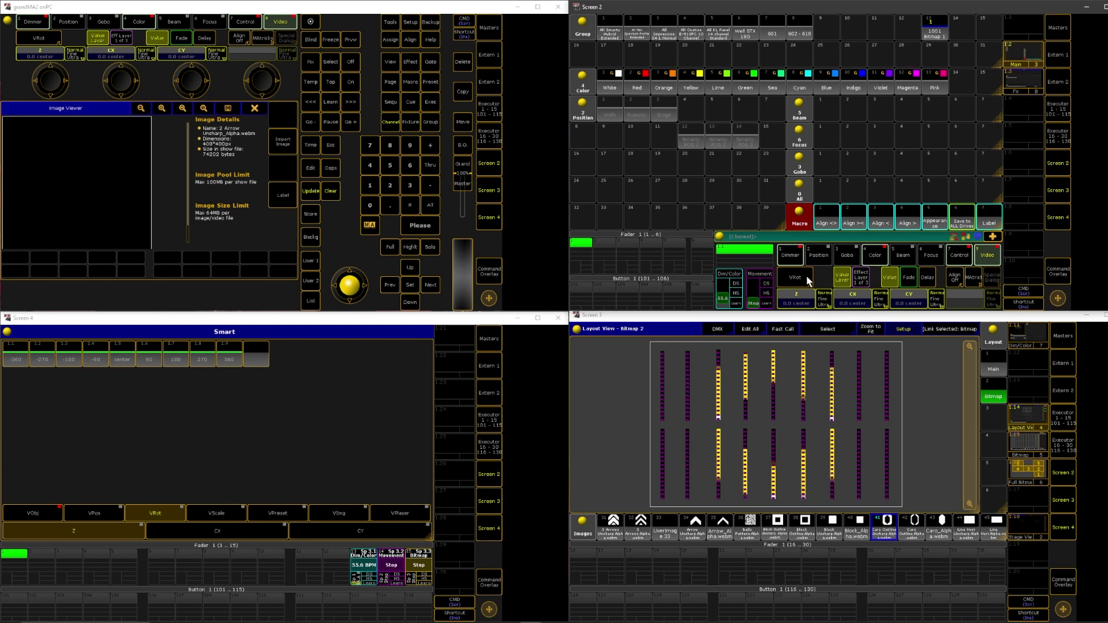
{"action": "left_click", "coordinate": [798, 280]}
{"action": "left_click", "coordinate": [802, 282]}
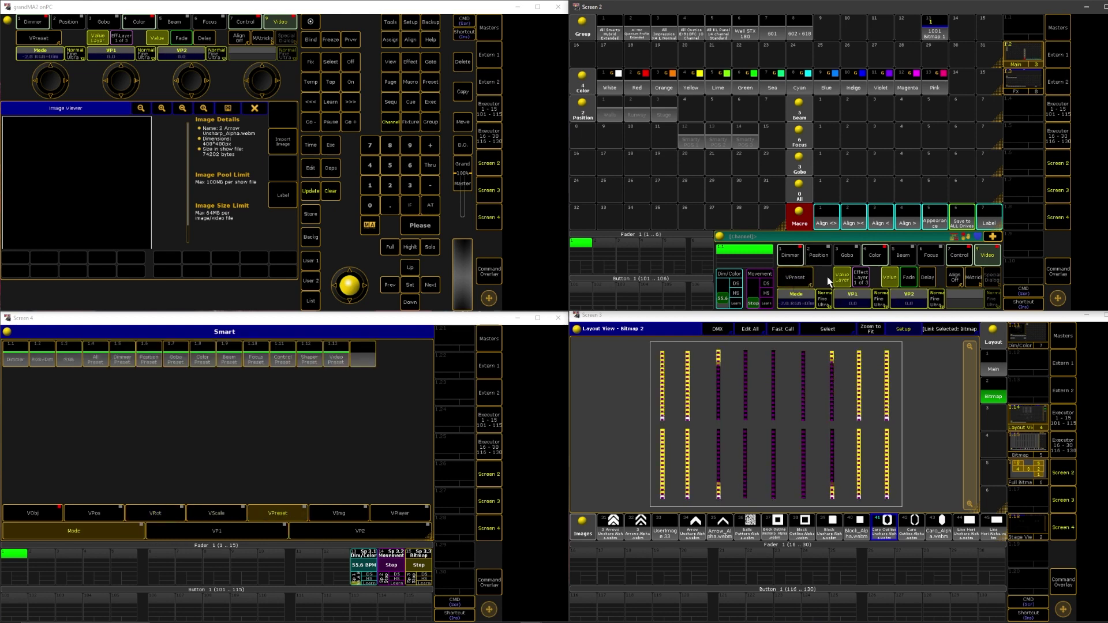
{"action": "left_click", "coordinate": [808, 280]}
{"action": "left_click", "coordinate": [806, 282]}
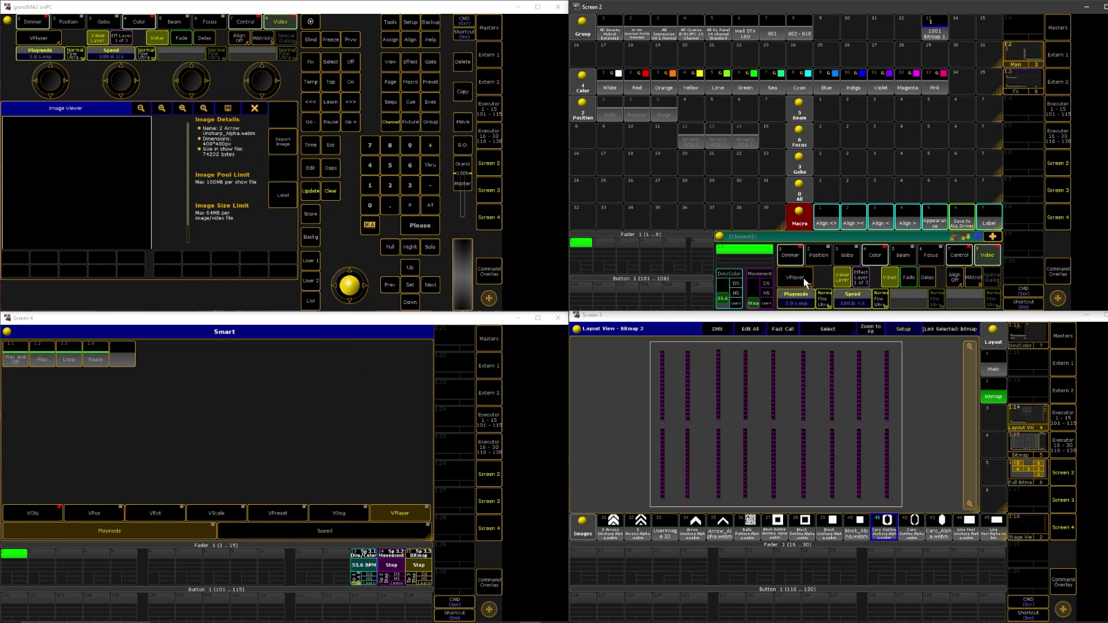
{"action": "left_click", "coordinate": [857, 305]}
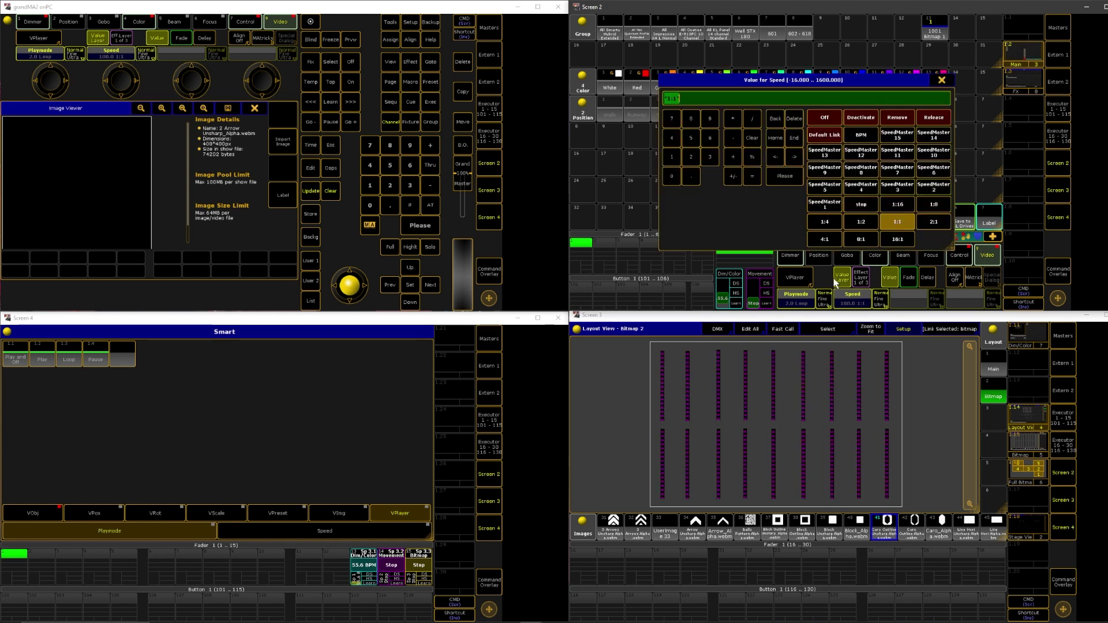
{"action": "left_click", "coordinate": [830, 205]}
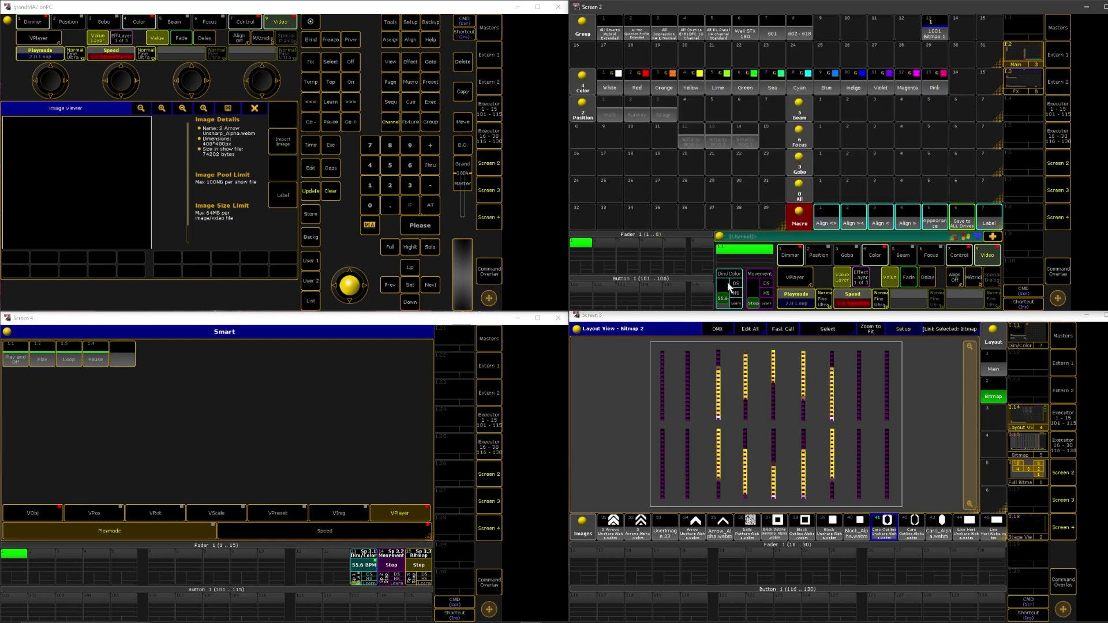
Move the Dim/Color speed master fader to run the video at 167 BPM.
{"action": "left_click_drag", "start_coordinate": [723, 303], "coordinate": [724, 273]}
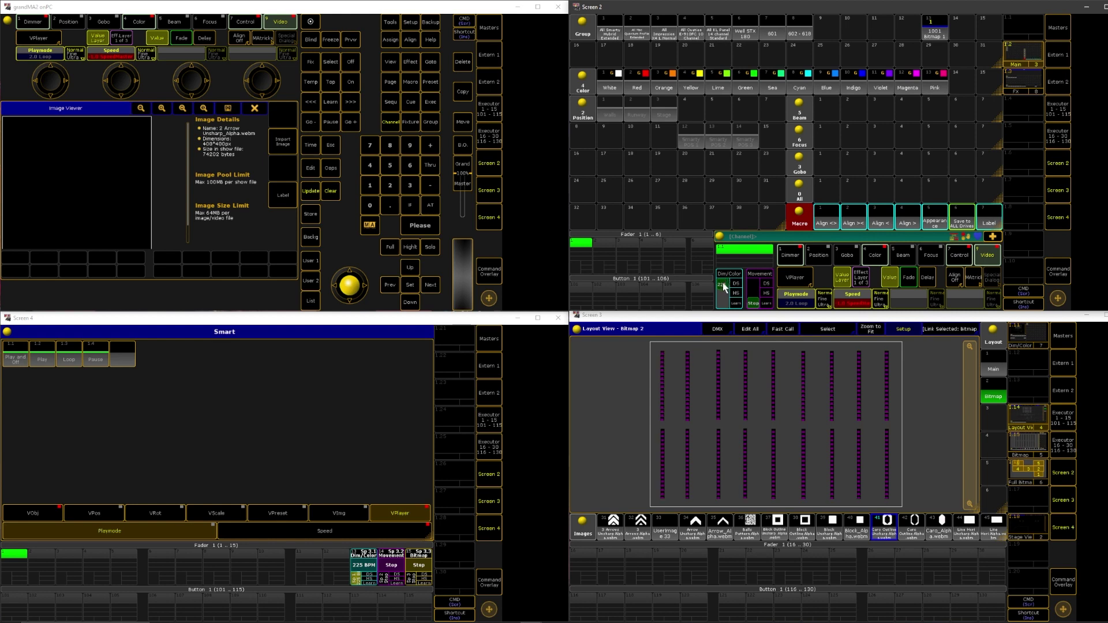
{"action": "left_click_drag", "start_coordinate": [724, 274], "coordinate": [725, 306]}
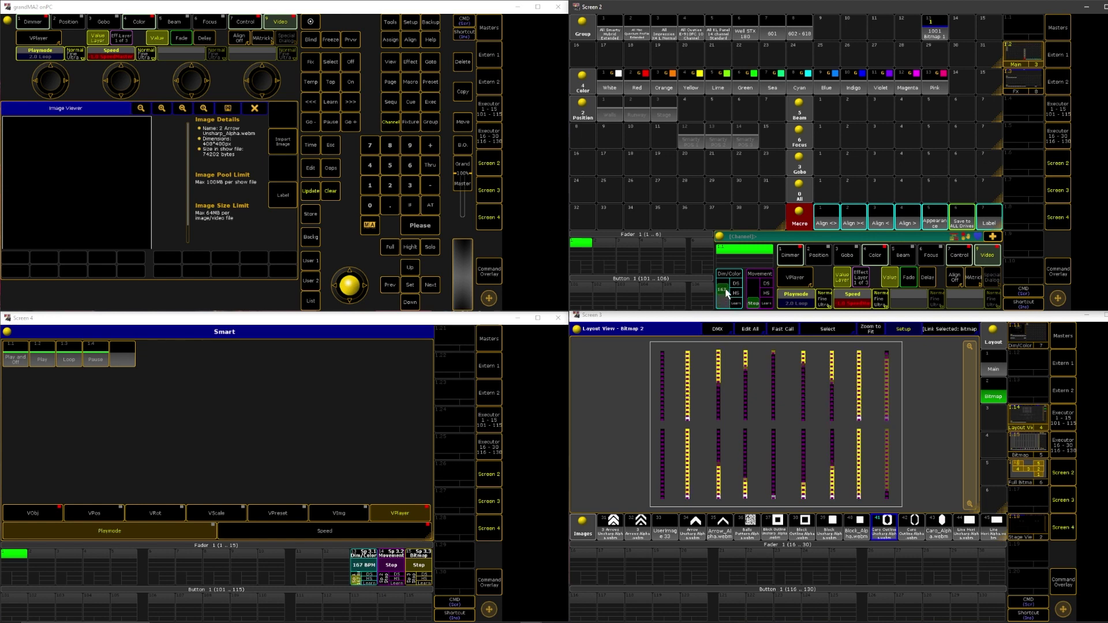
{"action": "left_click_drag", "start_coordinate": [728, 303], "coordinate": [728, 294]}
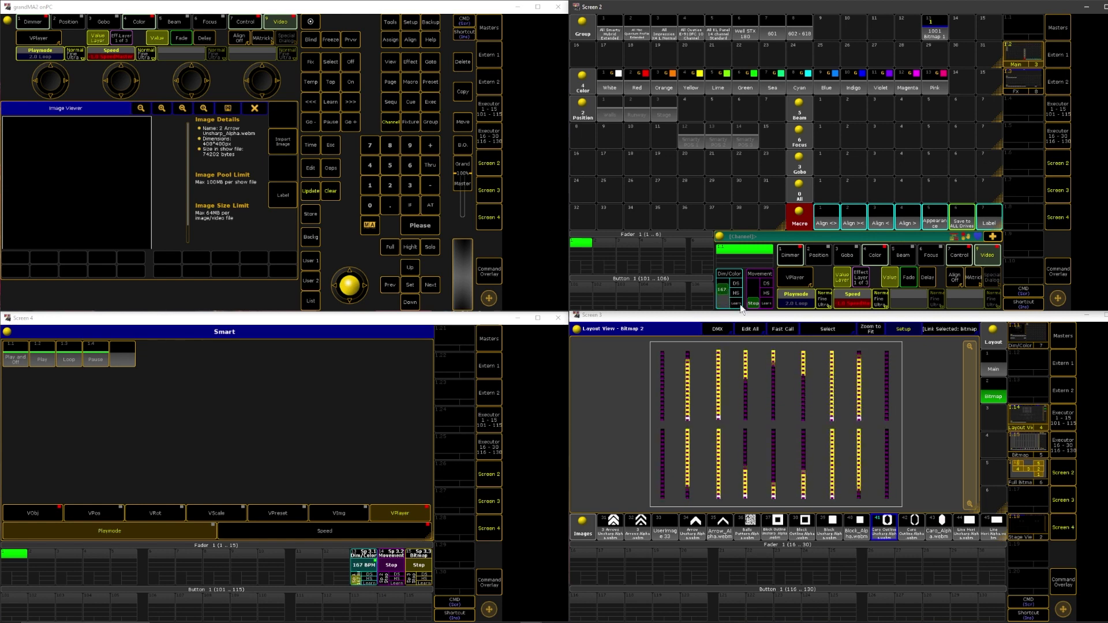